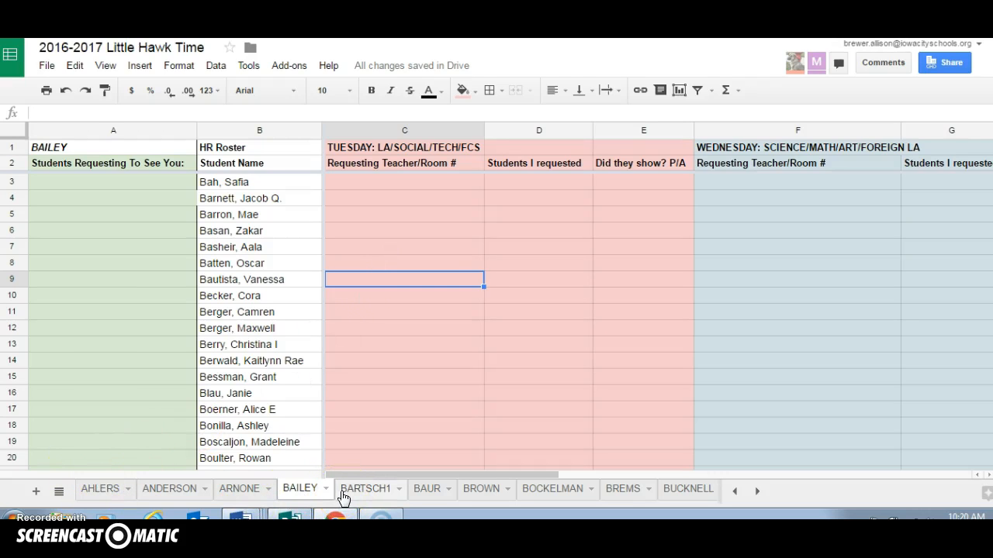
Review the Tuesday, Wednesday and Friday request columns across the current teacher's sheet
left_click(309, 491)
left_click(457, 175)
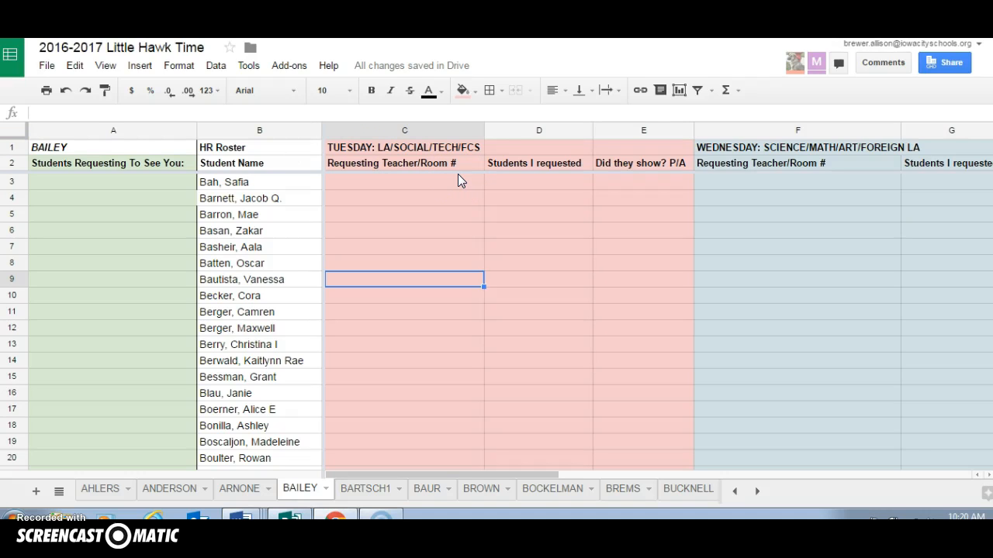
left_click_drag(412, 476, 599, 469)
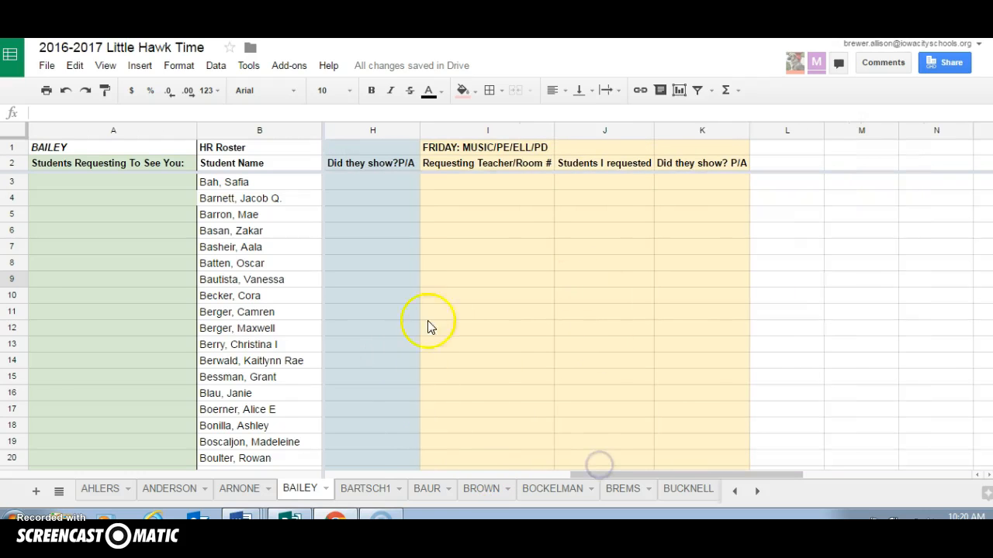
left_click_drag(650, 478, 380, 477)
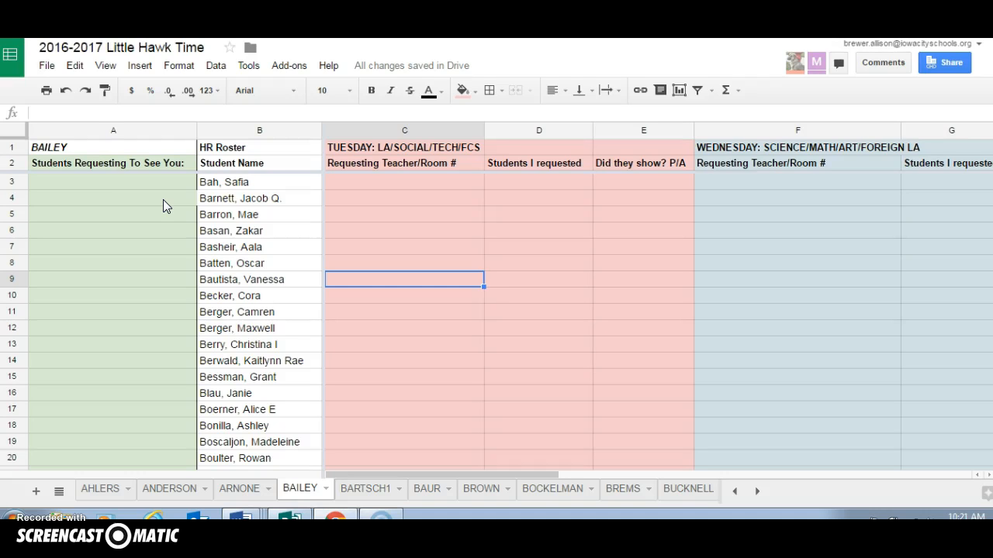
Enter the requesting student's name, last name first, in A3 under "Students Requesting To See You"
left_click(128, 182)
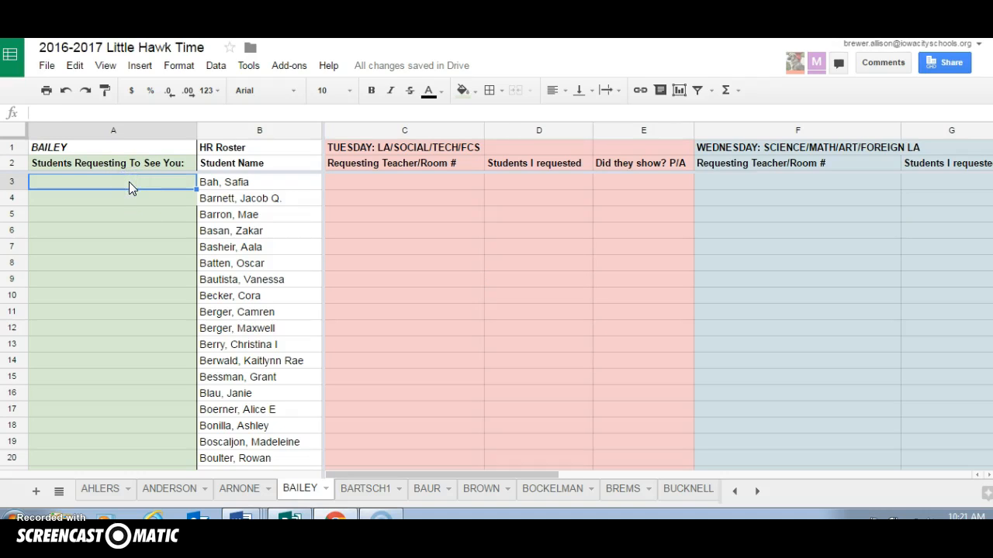
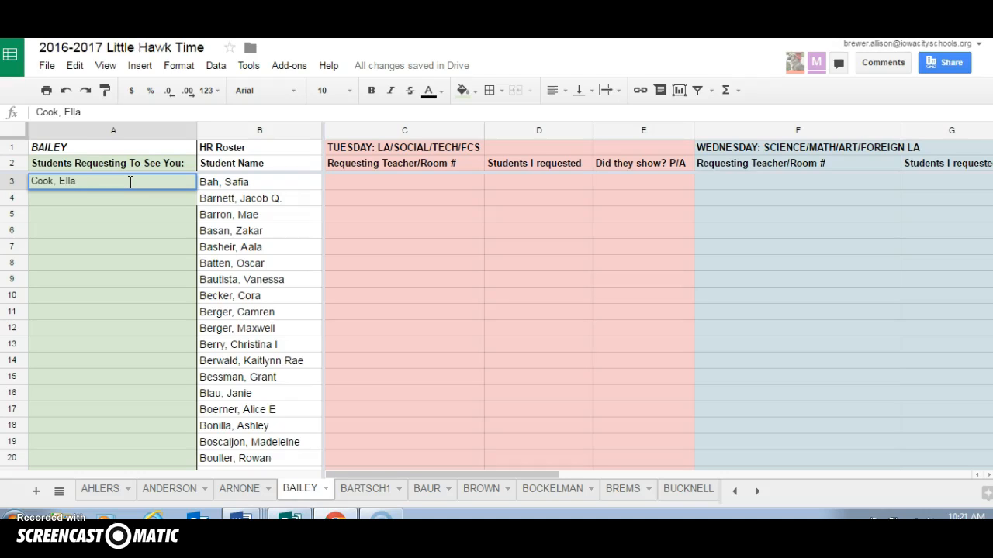
right_click(131, 182)
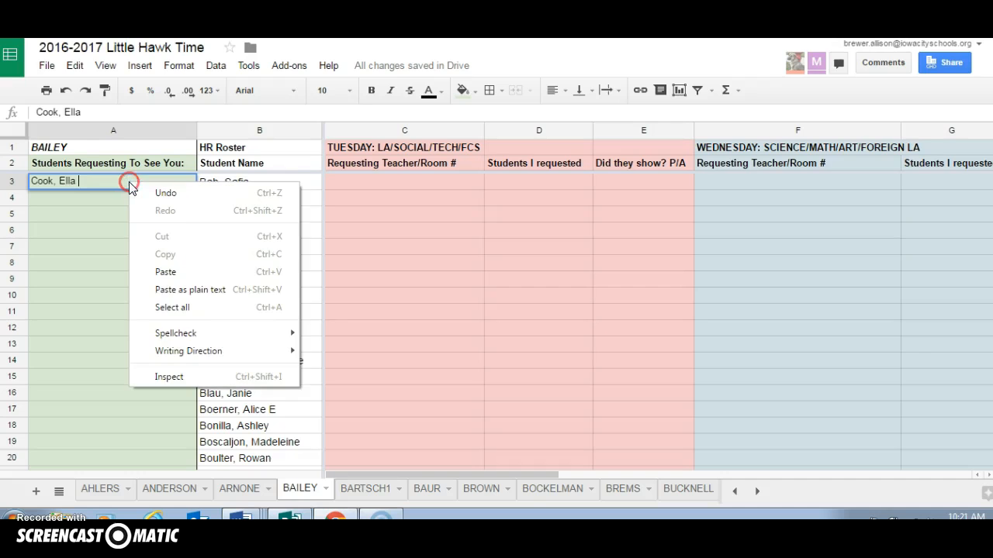
left_click(99, 226)
Attach the note "needs to make up quiz" to the student's name in A3
right_click(185, 184)
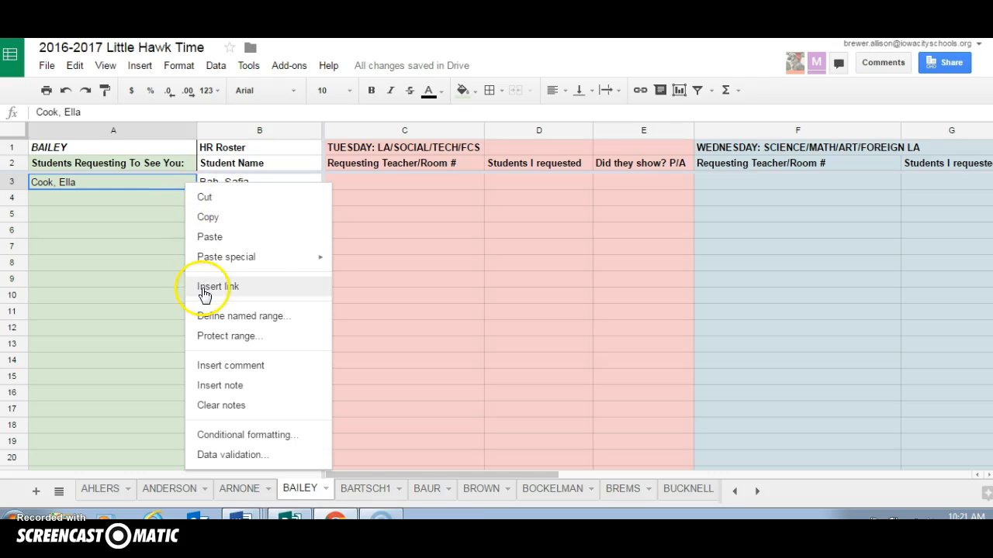
left_click(227, 396)
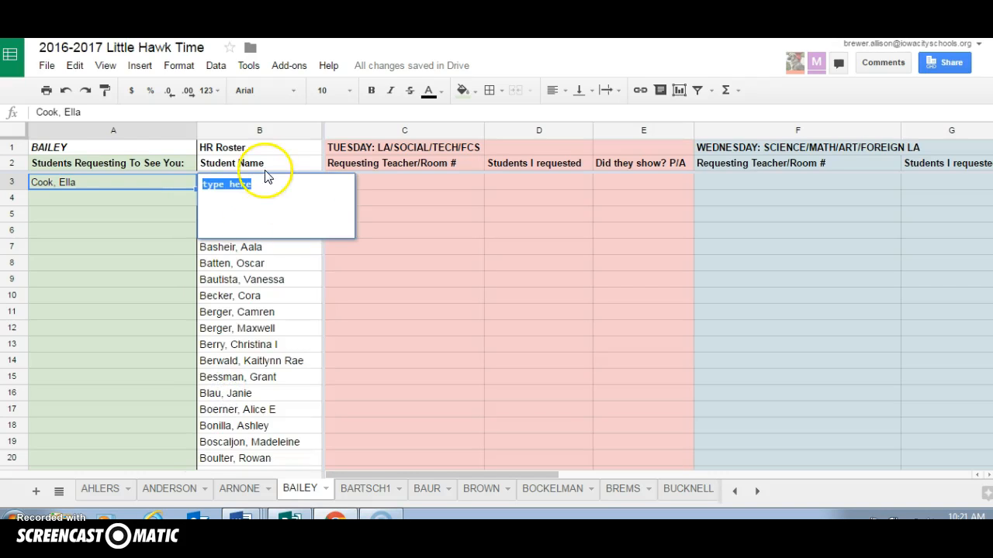
type("needs to ")
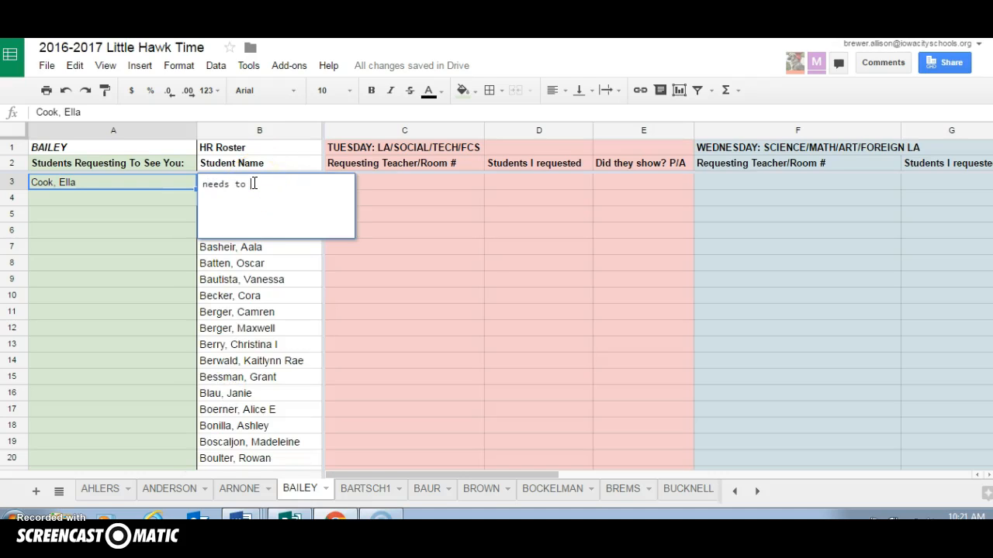
type("make up quiz")
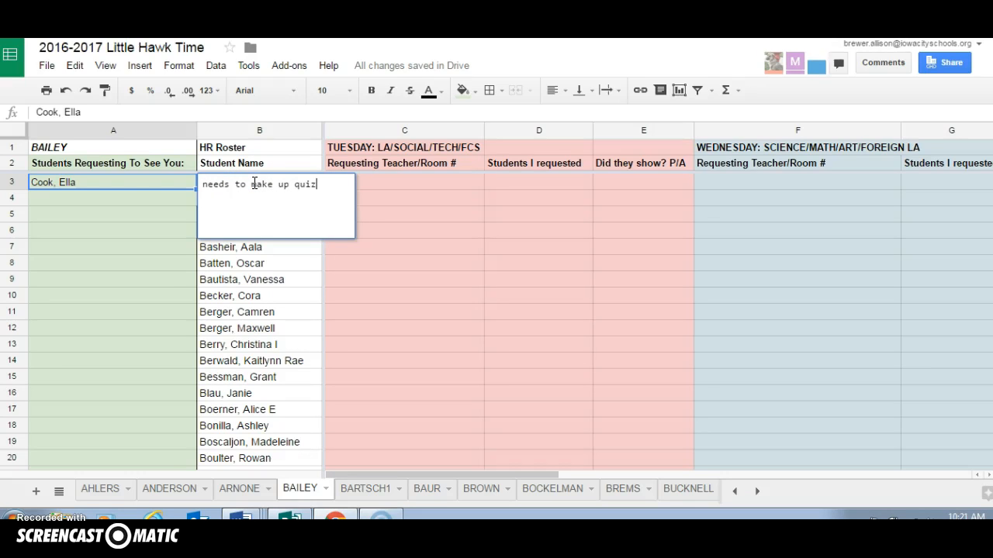
left_click(155, 197)
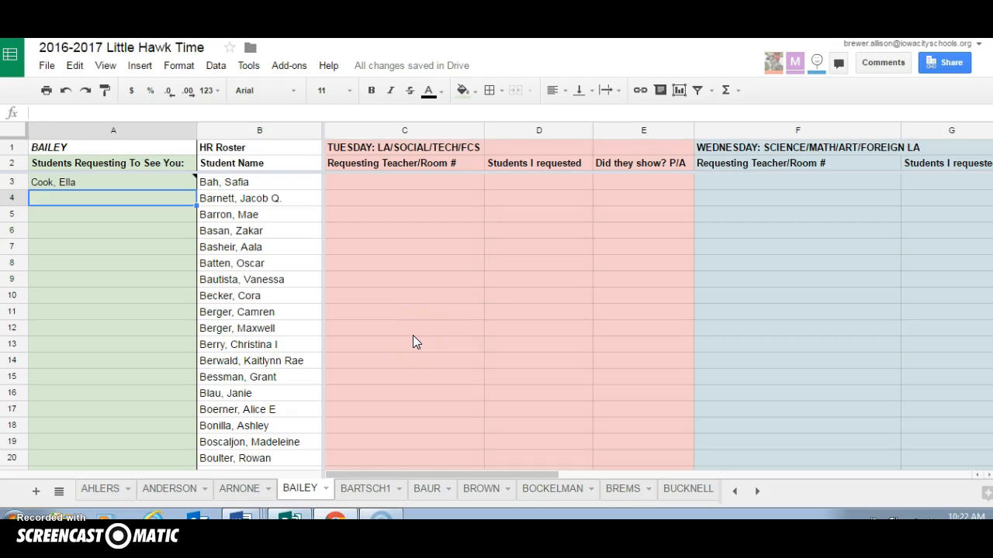
type("H")
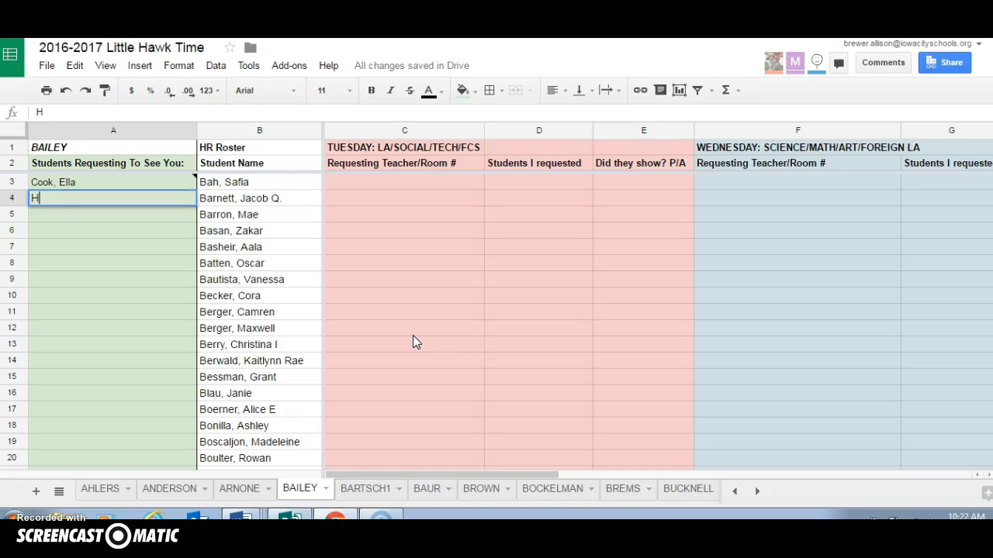
key("BackSpace")
left_click(587, 342)
type("H")
key("BackSpace")
Search all sheets for the requesting student's name with Find and replace, stopping at the student's homeroom roster entry
key("ctrl+h")
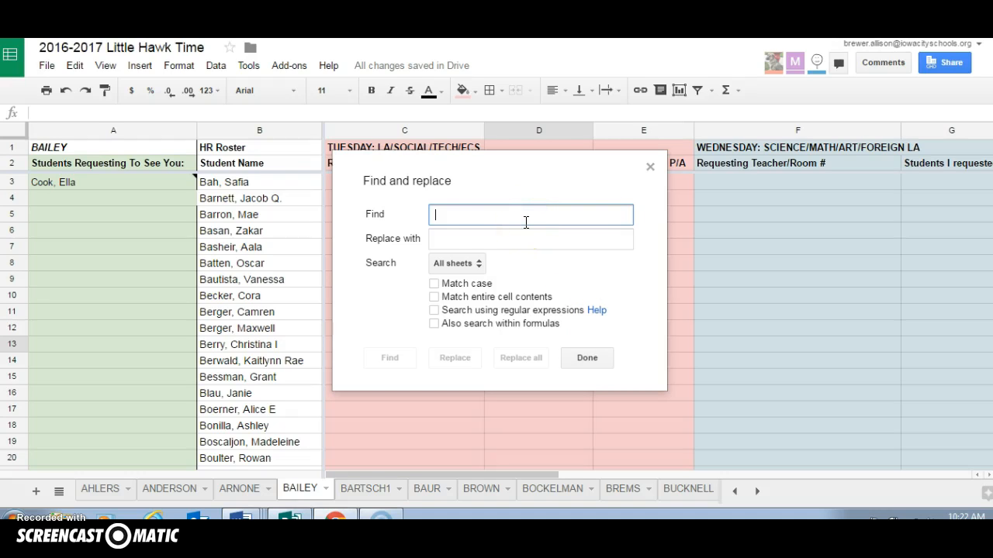
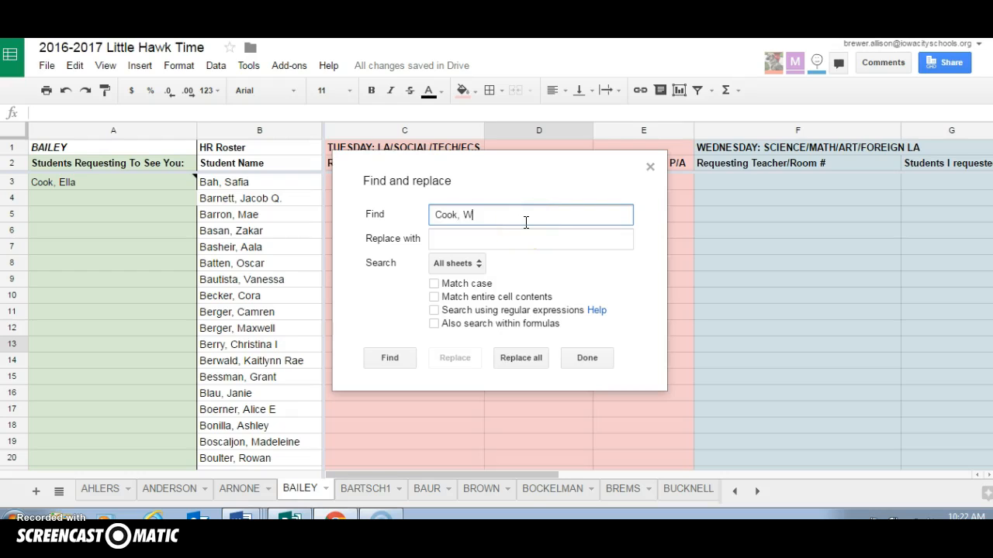
left_click(391, 365)
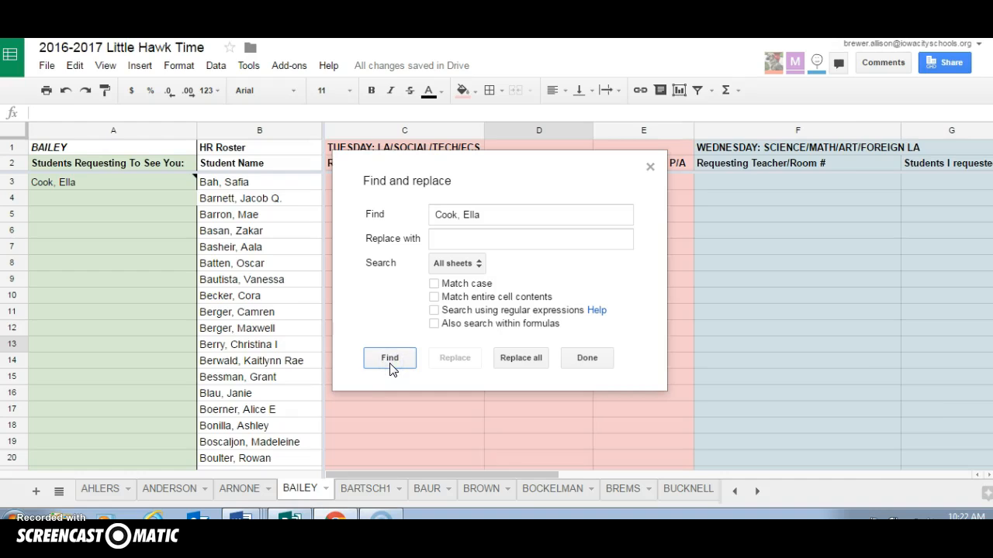
left_click(390, 360)
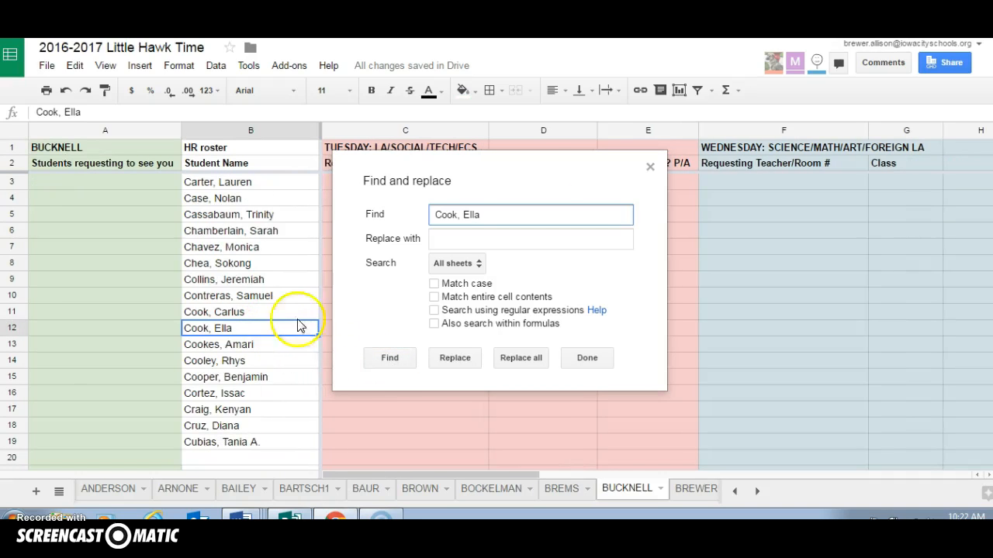
left_click(649, 166)
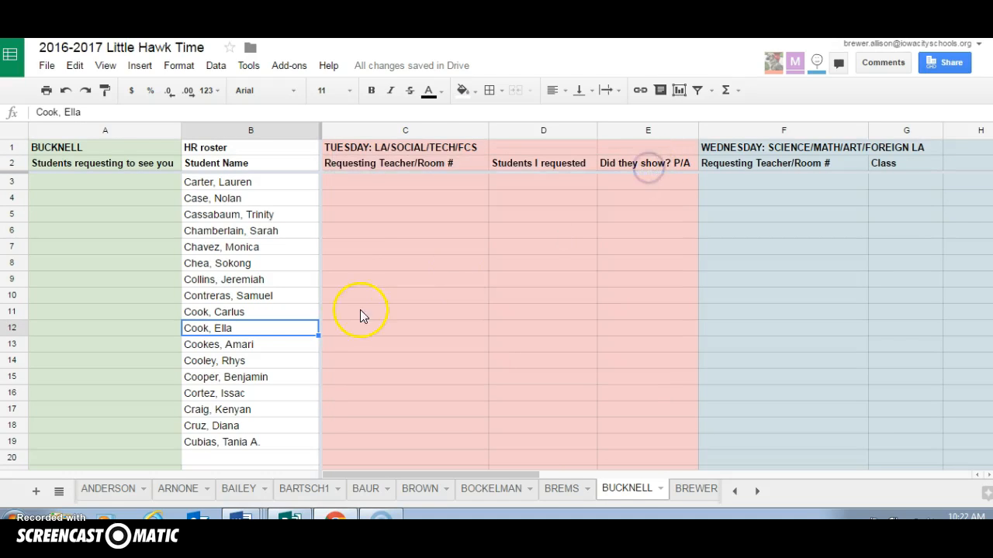
Enter the requesting teacher's name and room 236 in C12, the Tuesday request cell beside the found student
left_click(353, 330)
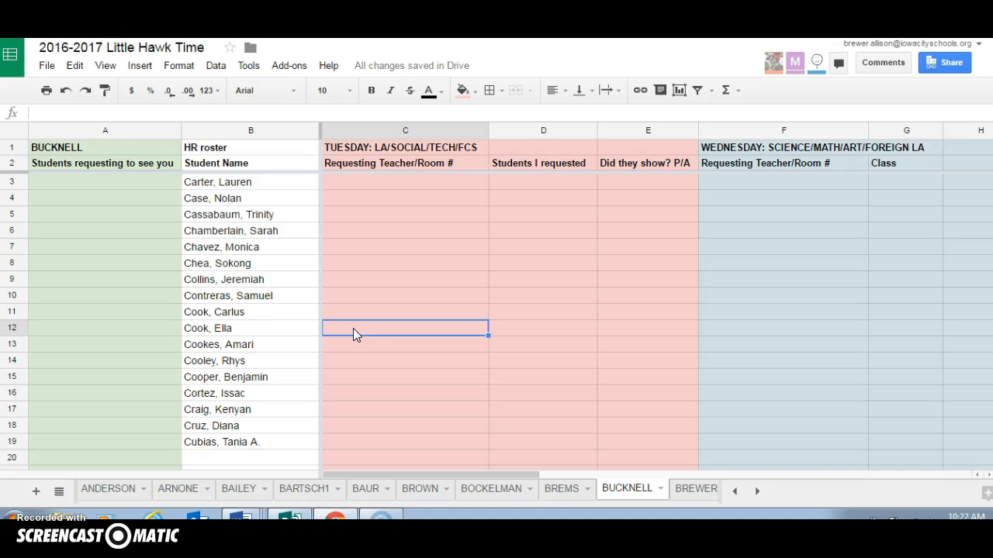
type("Bailey")
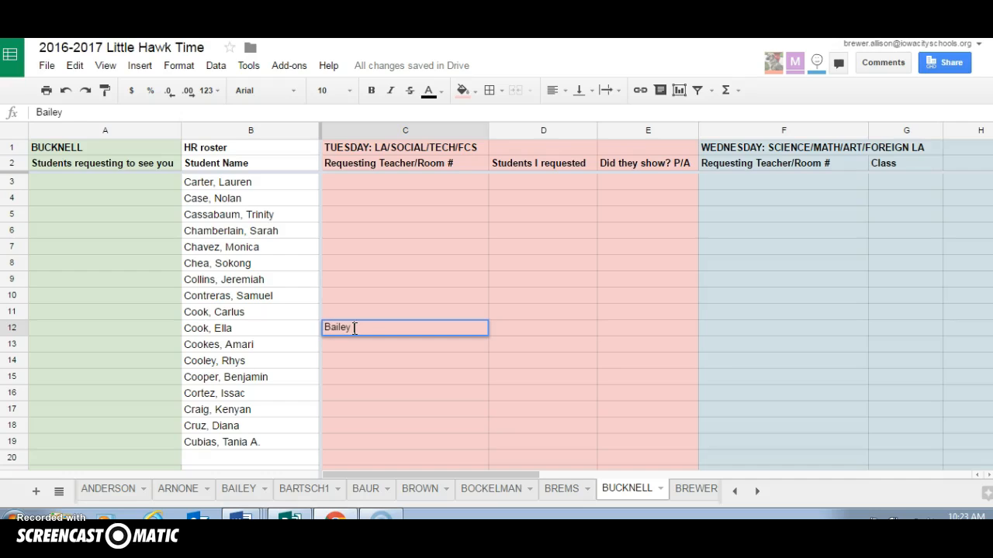
type(" 236")
left_click(393, 327)
On the requesting teacher's sheet, enter the student's name in D3 under Tuesday's "Students I requested"
left_click(247, 490)
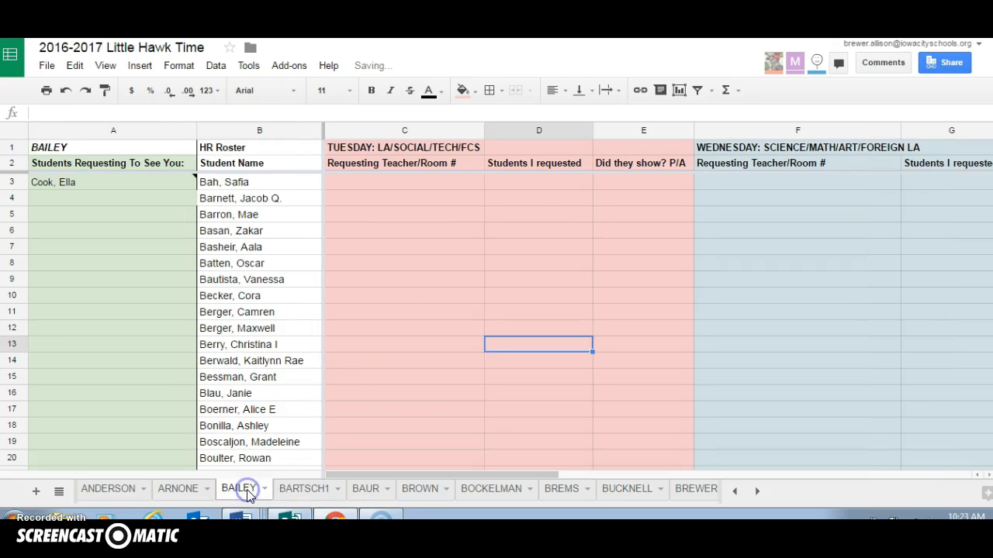
left_click(545, 184)
left_click(543, 187)
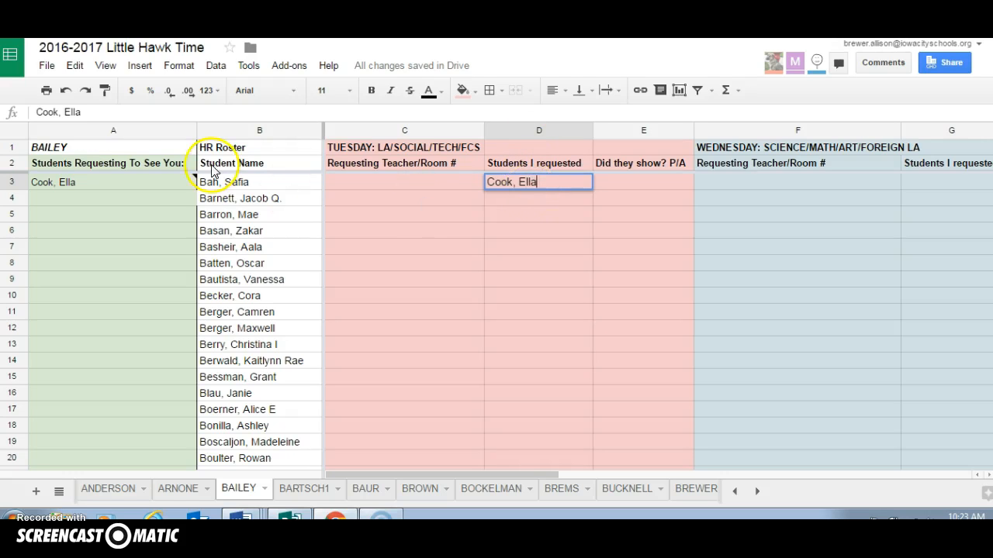
Clear the student's name from A3 and delete the note attached to that cell
left_click(99, 187)
key("Delete")
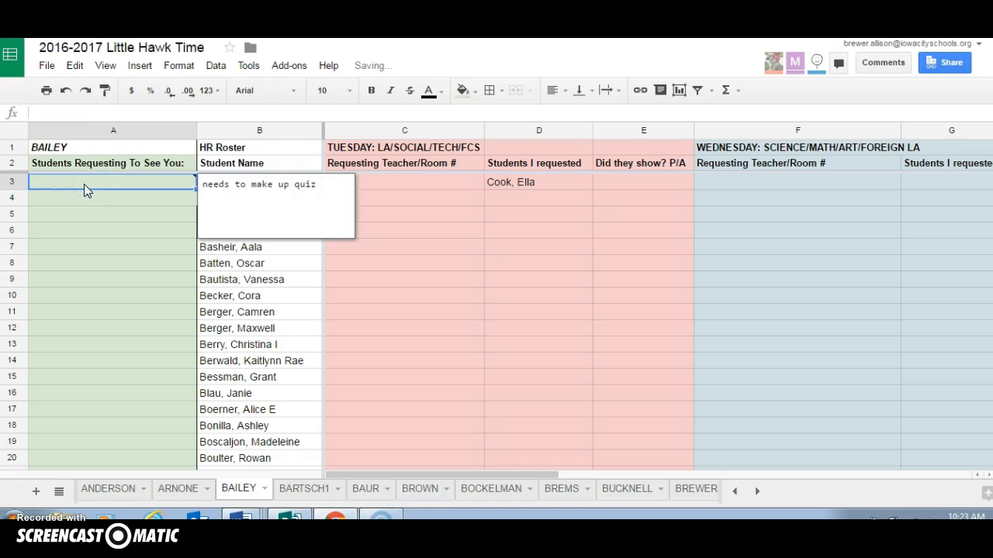
left_click_drag(316, 185, 199, 182)
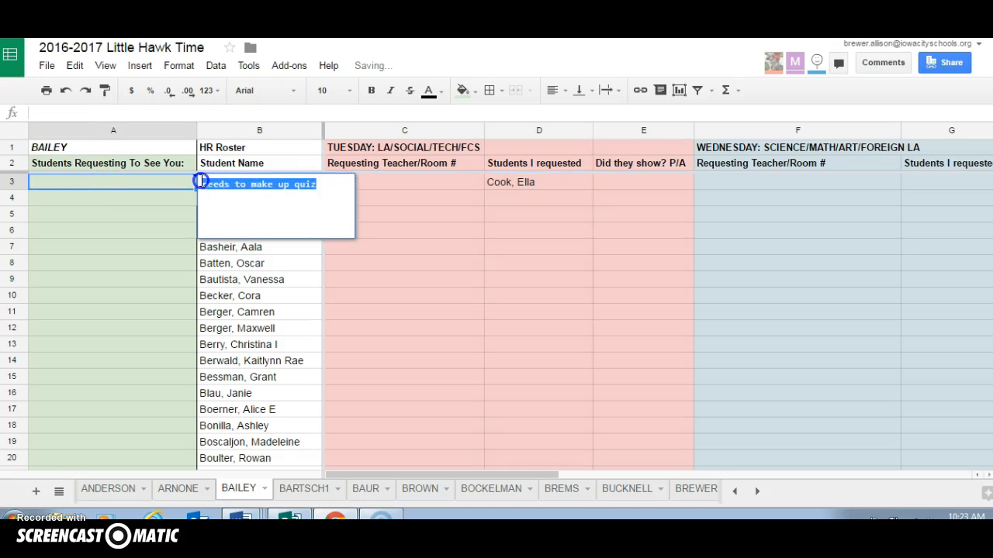
key("Delete")
left_click(145, 230)
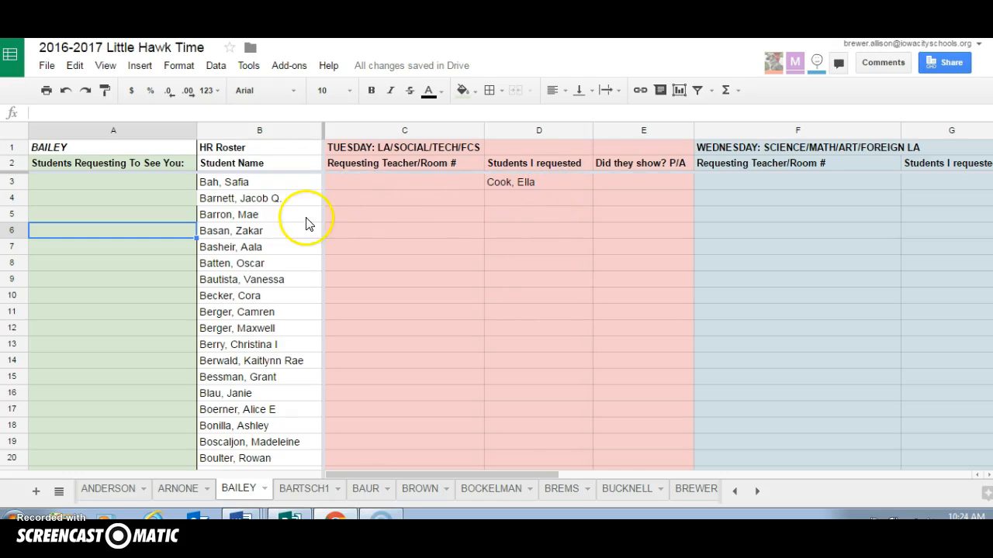
Fill Tuesday's "Requesting Teacher/Room #" column with a teacher's name and room 117 in C8, and another teacher's name and room 181 in C12
left_click(341, 181)
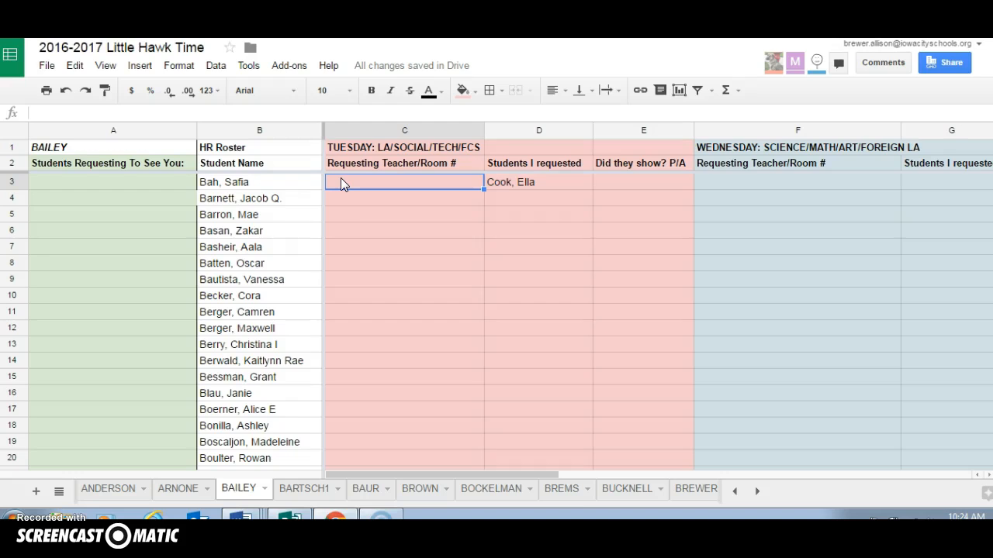
left_click(343, 266)
type("Bockelman 117")
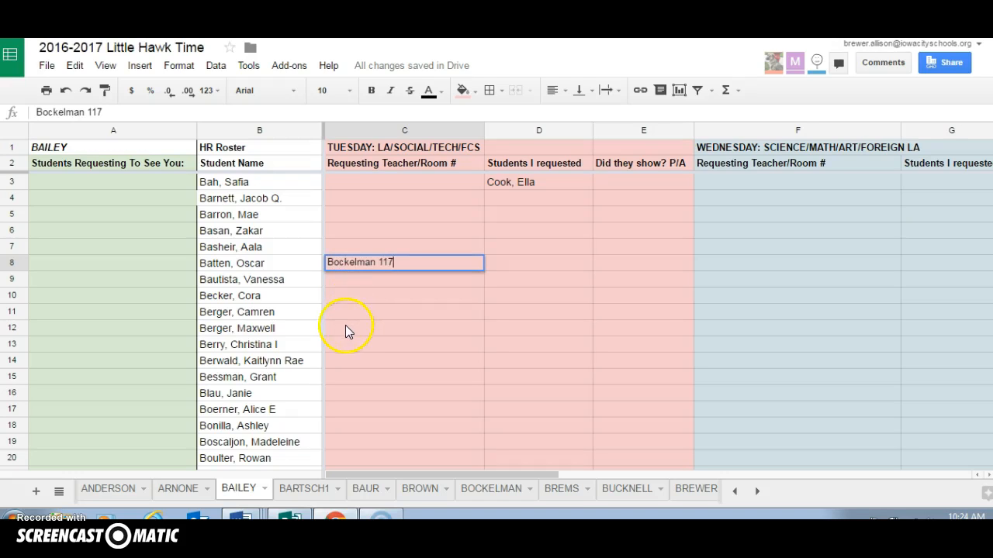
left_click(345, 326)
type("Grove 181")
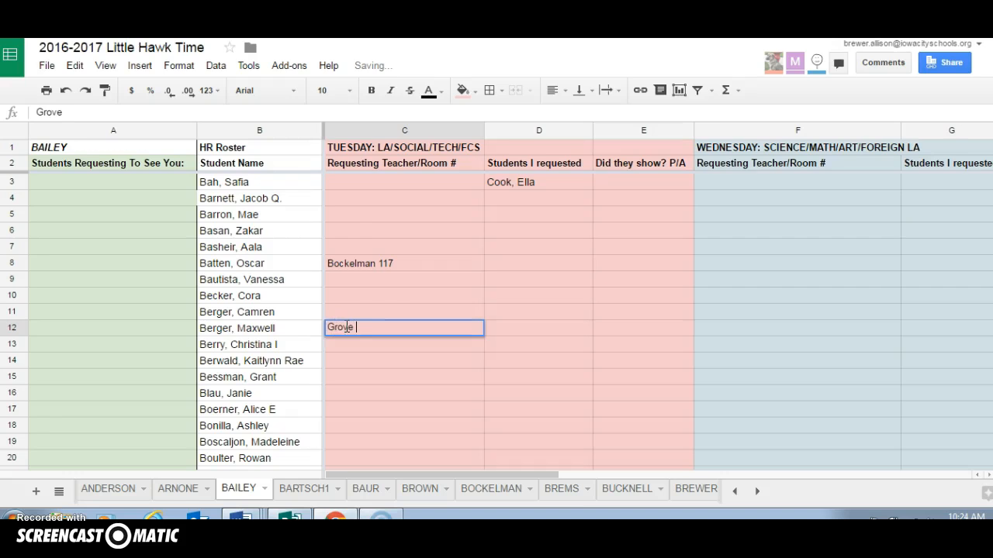
Mark the roster students p in C3, C4, C5 and C7, leaving C6 empty
left_click(339, 184)
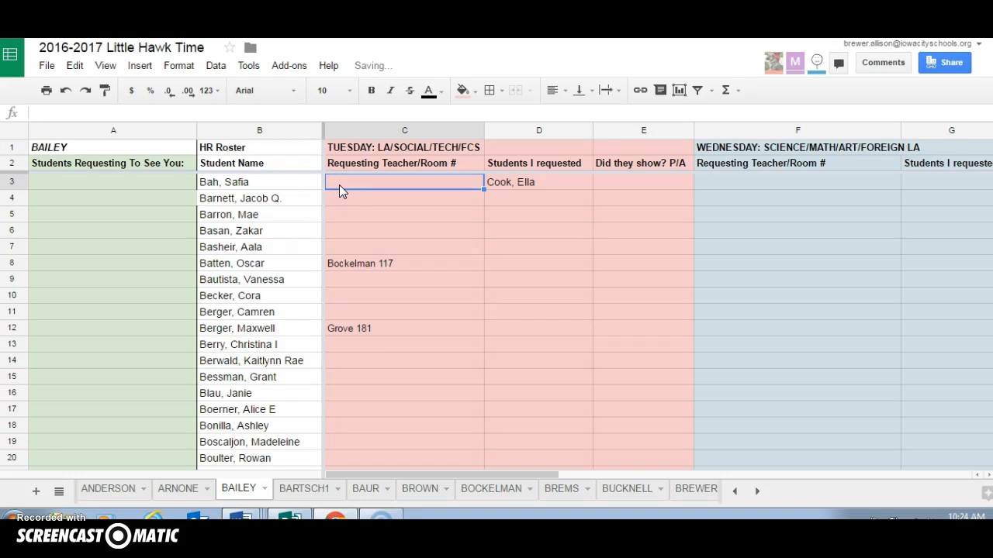
type("p")
key("Return")
type("p")
key("Return")
type("p")
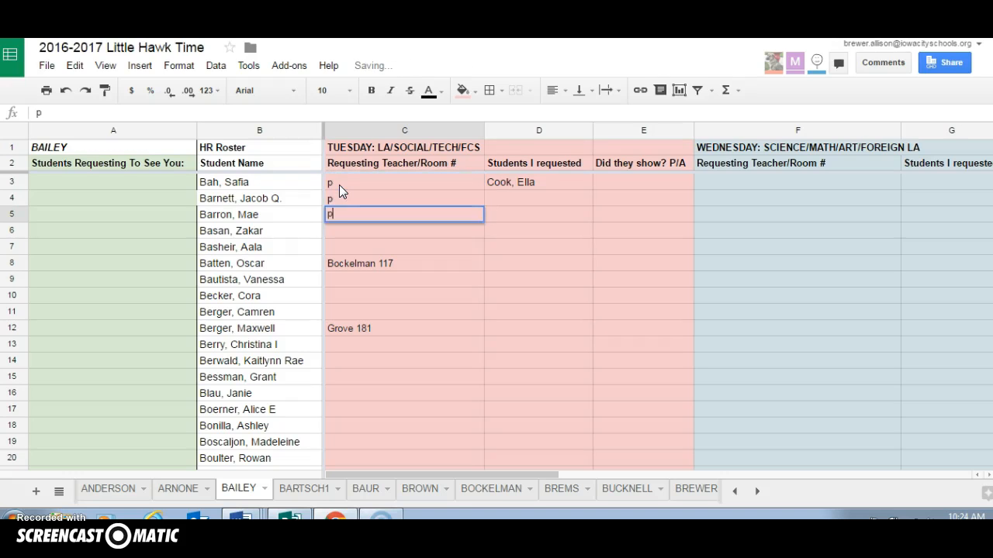
key("Return")
type("ap")
key("Return")
type("p")
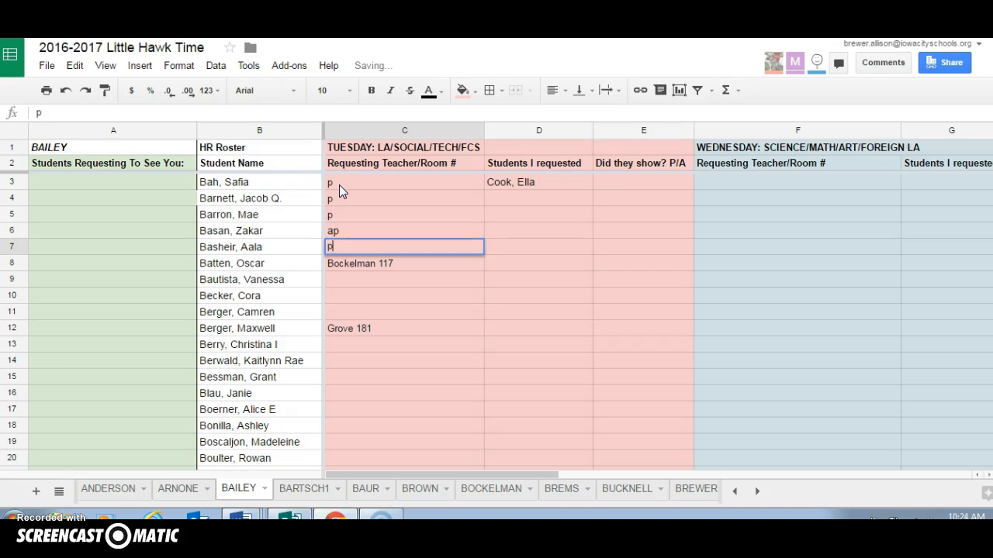
left_click(341, 231)
key("Delete")
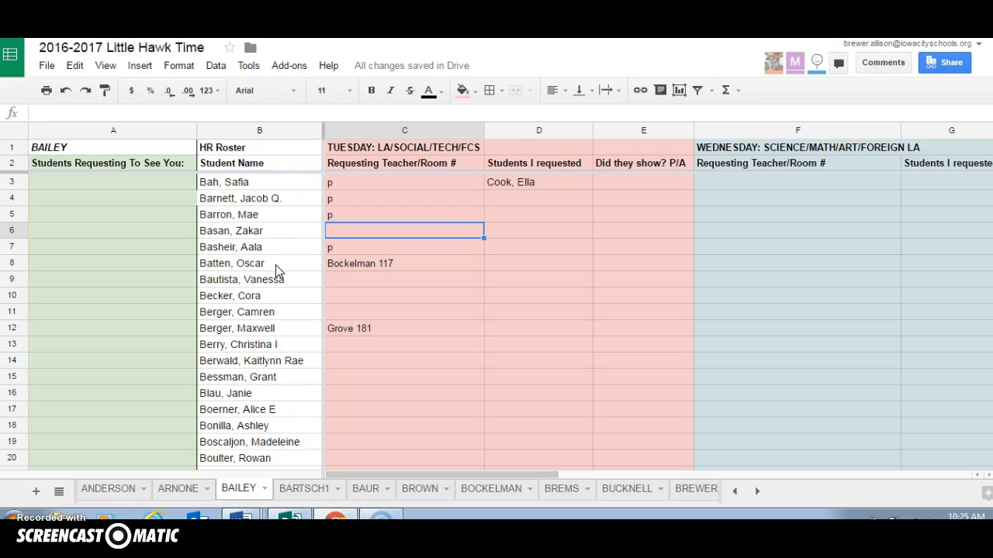
Clear the p marks from C3:C7 in the Tuesday request column
left_click(369, 270)
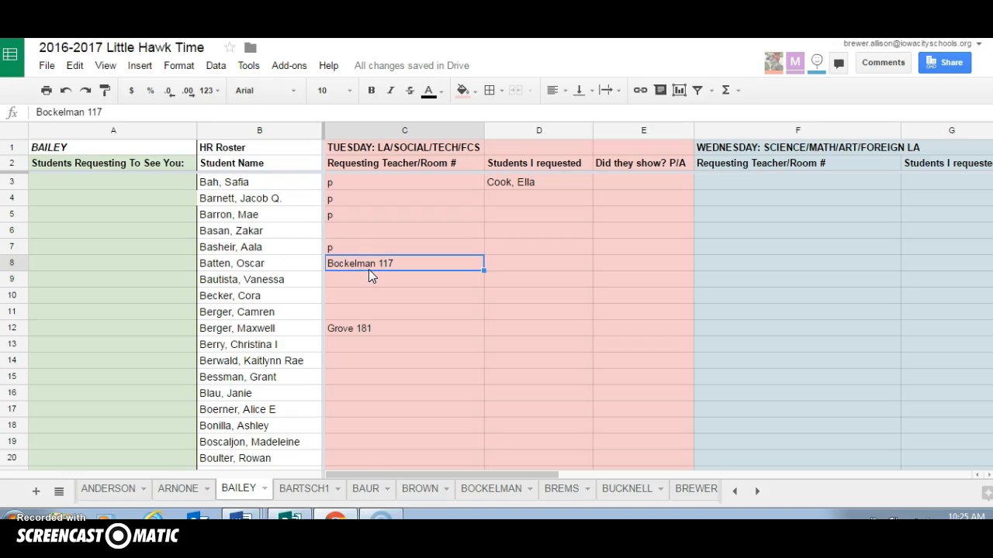
left_click_drag(332, 183, 339, 252)
key("Delete")
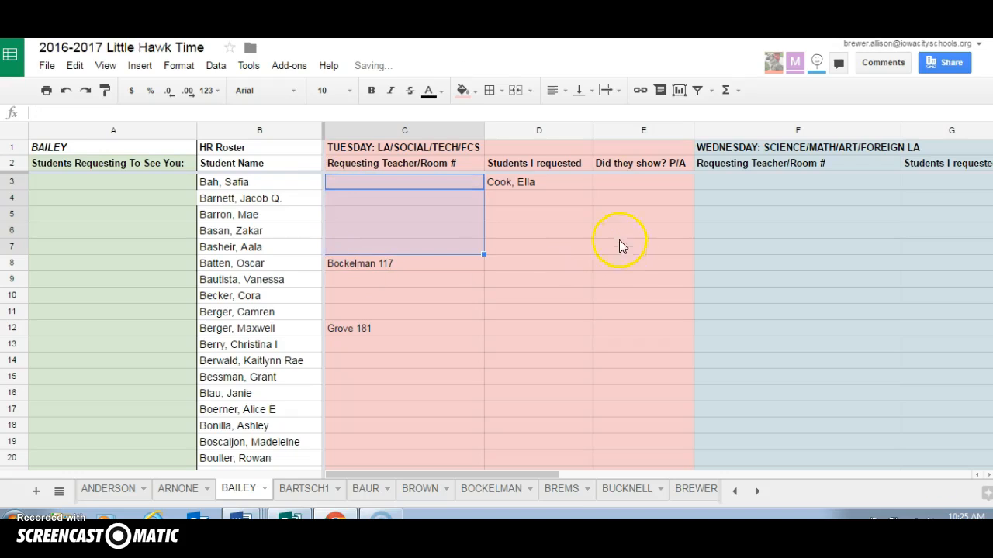
Try P and then A as sample attendance marks in Tuesday's "Did they show? P/A" cell E3, leaving the cell empty
left_click(608, 188)
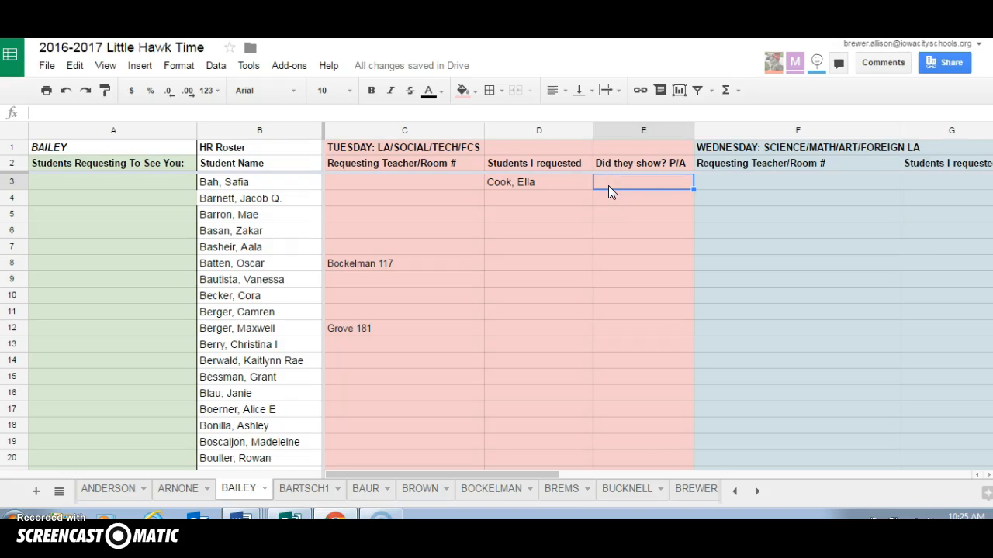
type("P")
key("BackSpace")
type("A")
key("BackSpace")
Clear the student's name from D3 and the requesting teacher entries from C7:C15 in the Tuesday section
left_click(525, 182)
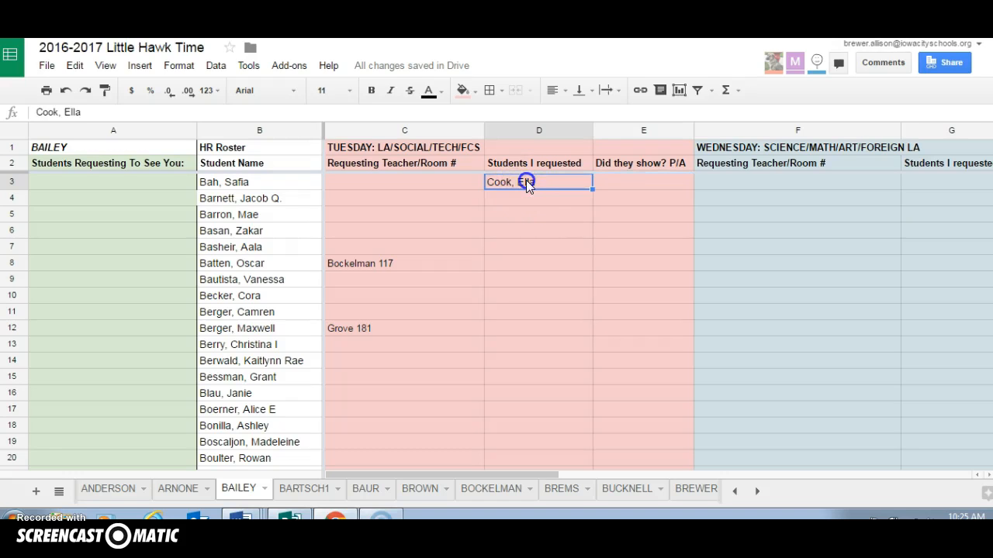
key("Delete")
left_click_drag(408, 248, 397, 381)
key("Delete")
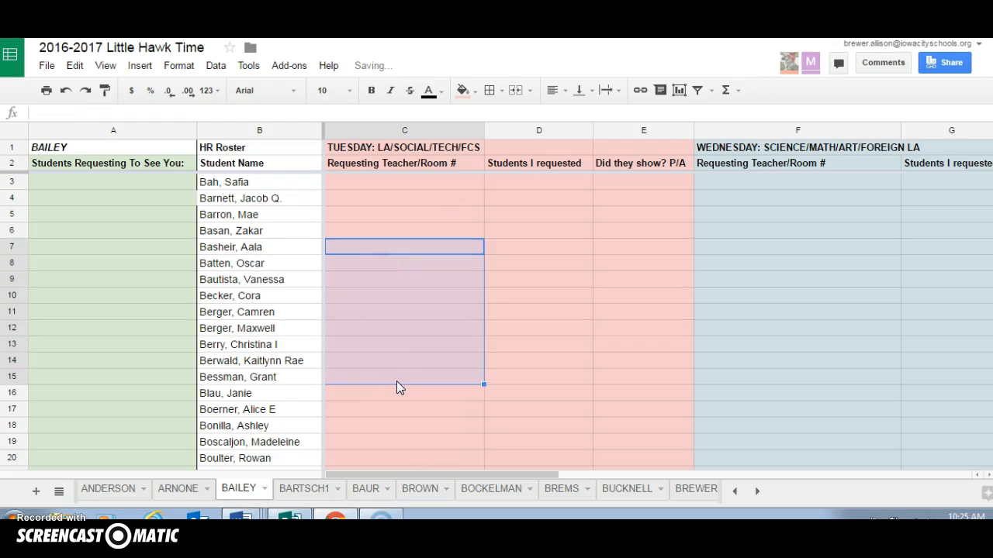
left_click(402, 477)
left_click_drag(403, 476, 565, 468)
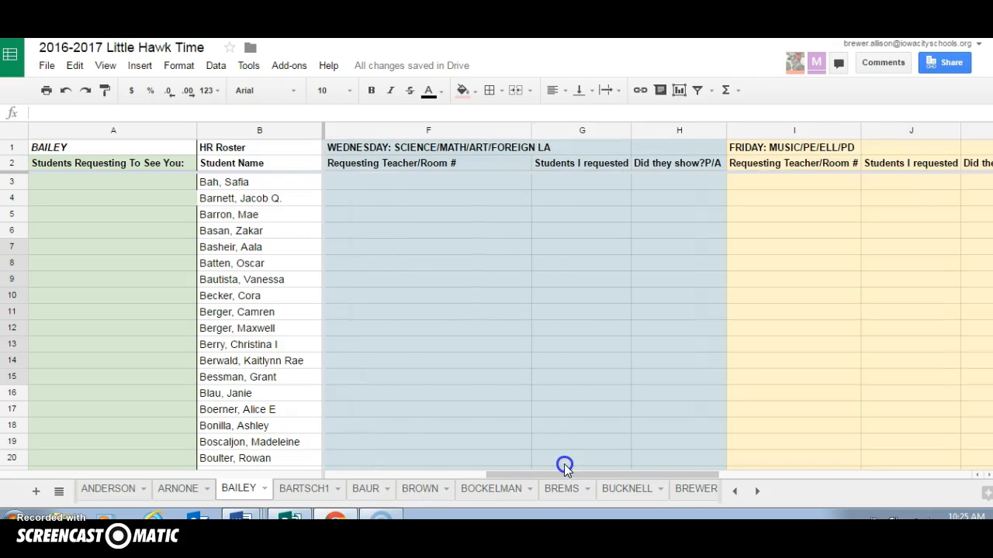
left_click(339, 188)
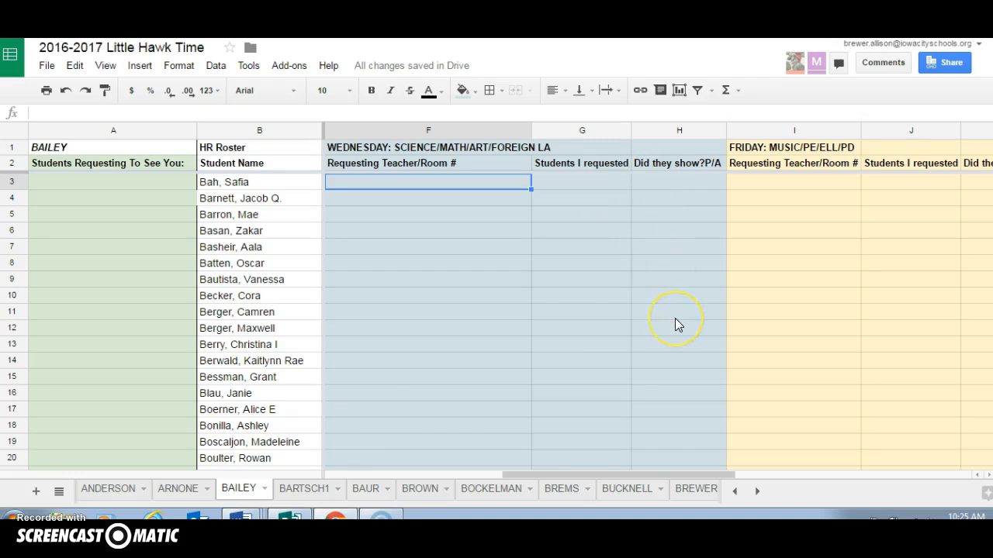
left_click(578, 476)
left_click_drag(578, 475, 388, 474)
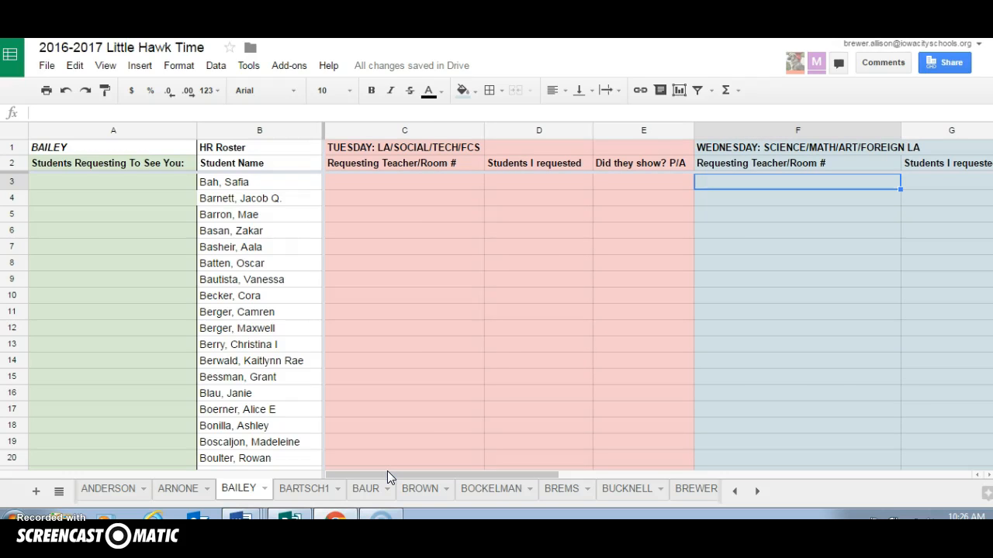
Enter the requested student's last and first name in Tuesday's "Students I requested" cell D3
left_click(510, 185)
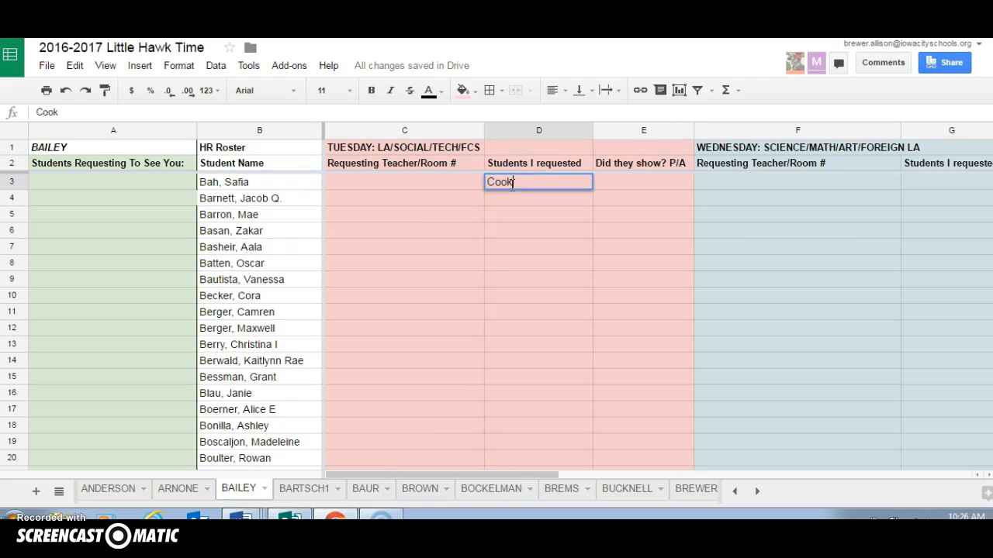
Open the requested student's homeroom sheet and clear the Tuesday teacher and room 236 entry from C12
left_click(622, 489)
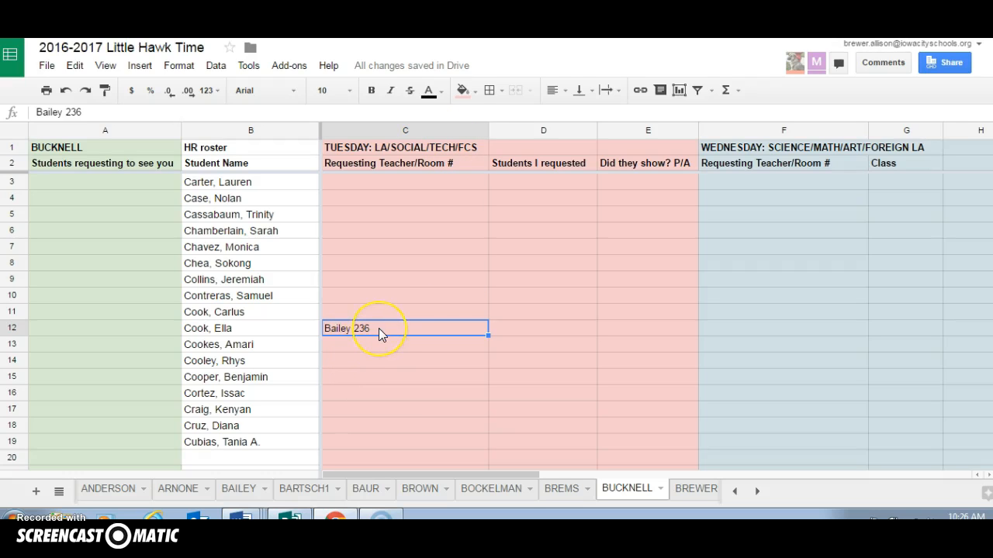
key("Delete")
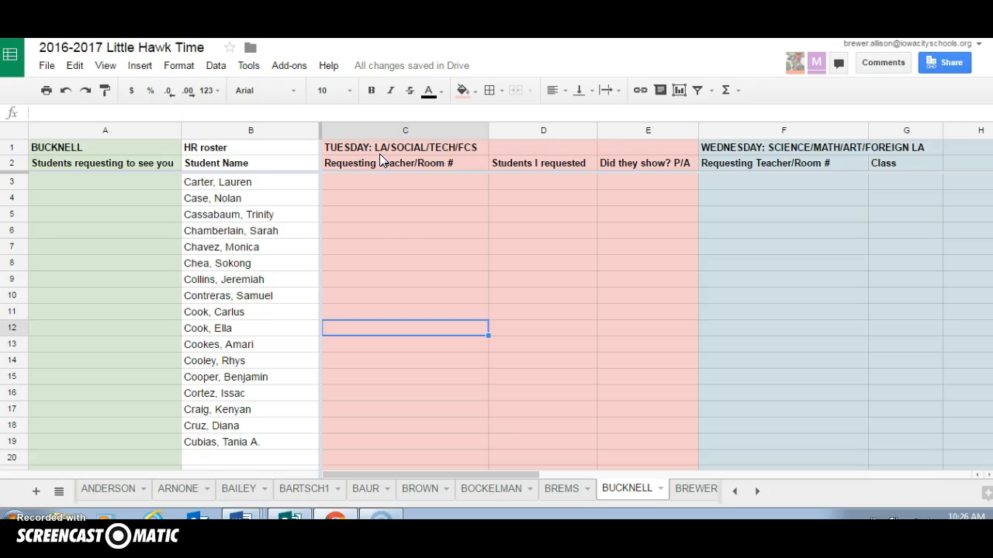
left_click(426, 492)
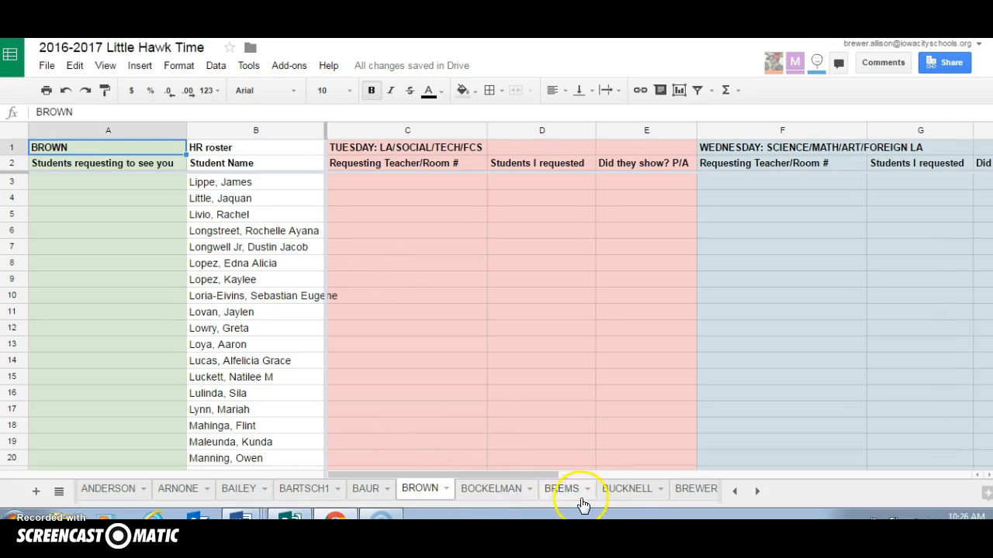
left_click(608, 493)
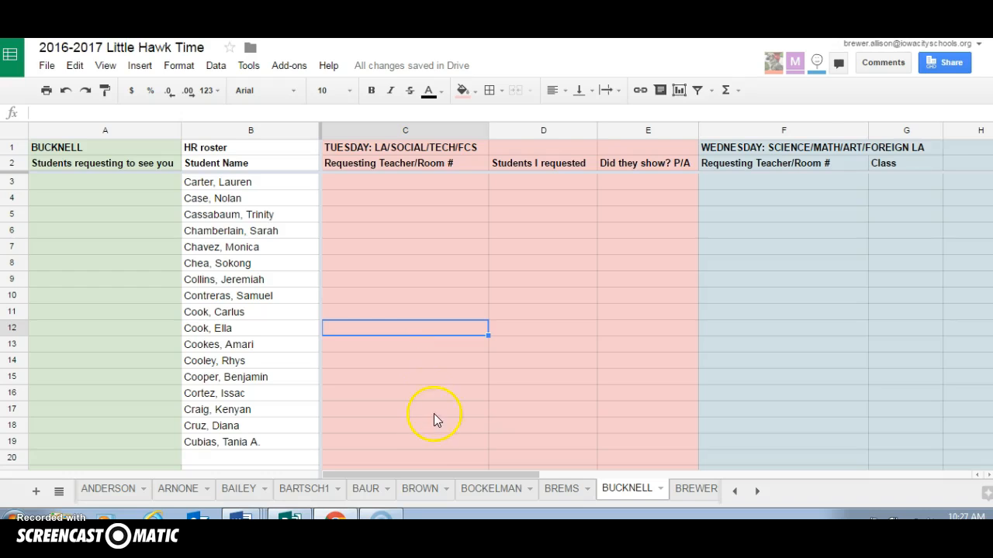
Enter the requesting teacher's surname beside the requested student in Tuesday's "Requesting Teacher/Room #" cell C12
left_click_drag(435, 475, 468, 471)
left_click(479, 334)
type("Bailey")
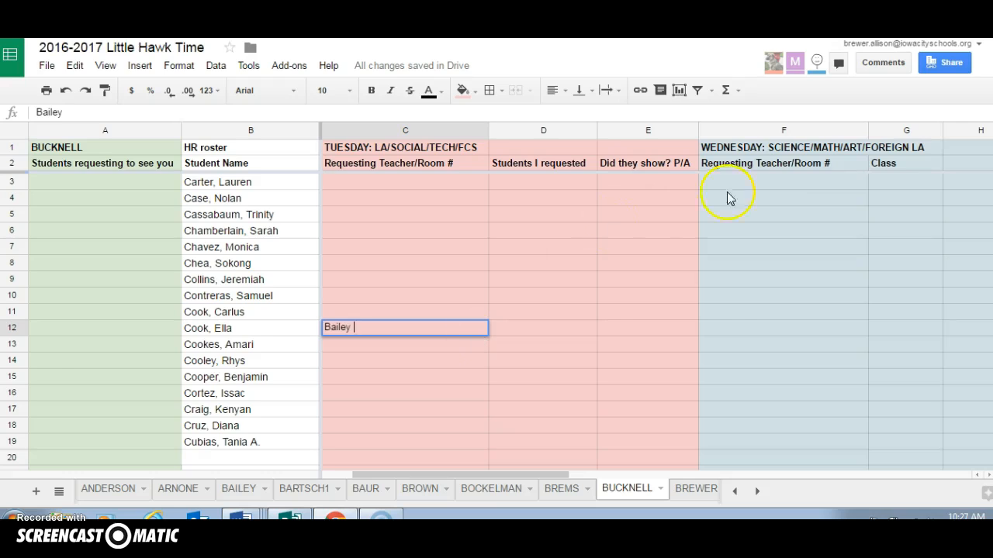
left_click(829, 163)
left_click_drag(488, 474, 442, 476)
Replace the teacher in C12 with a second teacher's surname, then put the original requesting teacher's surname back
left_click_drag(360, 328, 321, 328)
key("BackSpace")
type("ARnon")
key("BackSpace")
key("BackSpace")
key("BackSpace")
key("BackSpace")
type("rn")
key("BackSpace")
type("none")
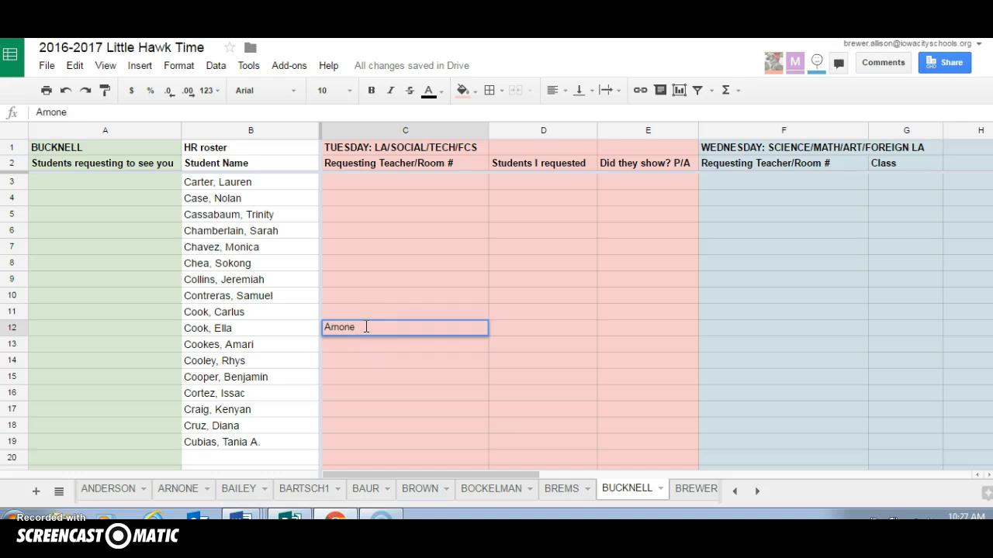
left_click_drag(366, 326, 323, 328)
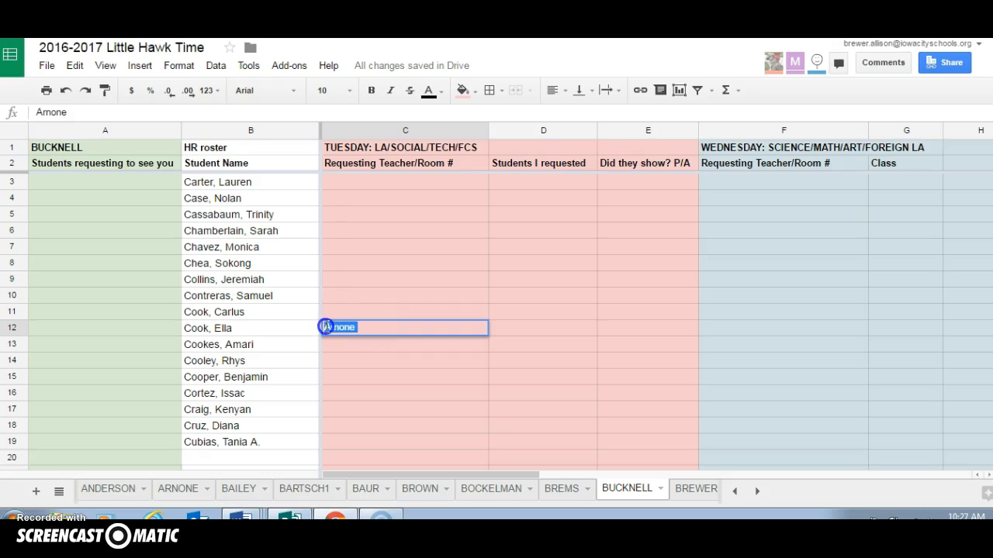
type("Bailey")
Enter the second teacher's surname for the same student in Wednesday's "Requesting Teacher/Room #" cell F12
left_click(714, 330)
type("Arno")
key("BackSpace")
key("BackSpace")
key("BackSpace")
type("rnone")
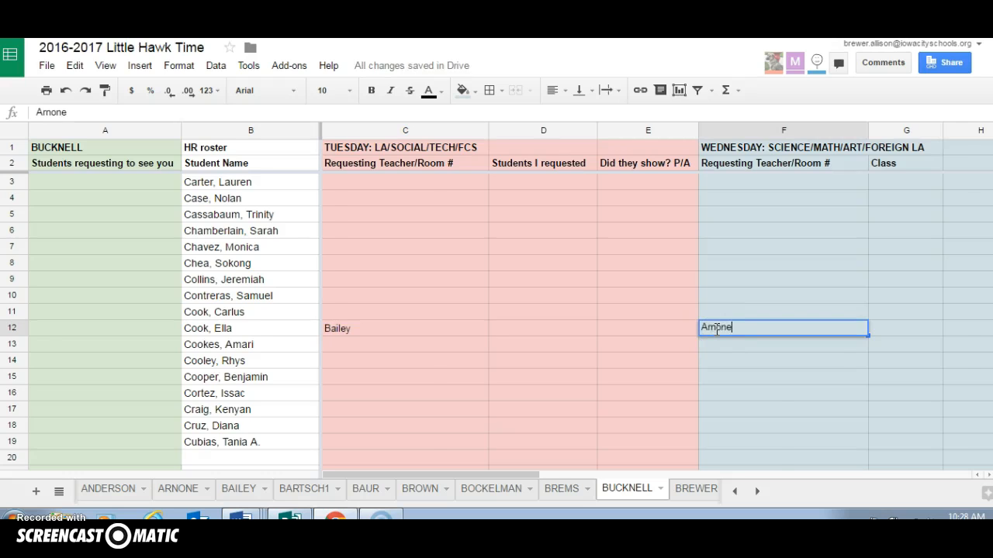
Enter a third teacher's surname for the same student in Friday's requesting teacher cell K12
key("Tab")
key("Tab")
key("Tab")
key("Tab")
key("Tab")
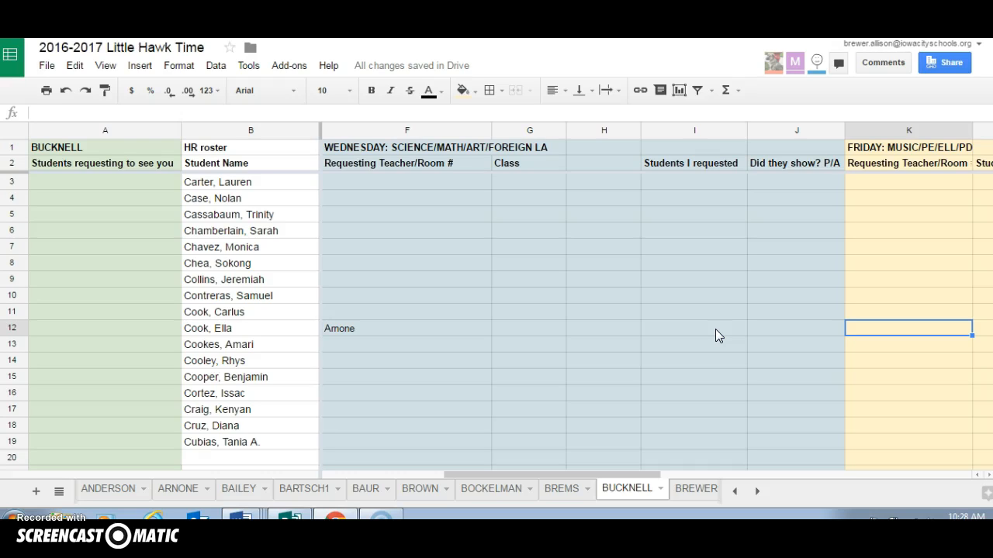
type("Smith")
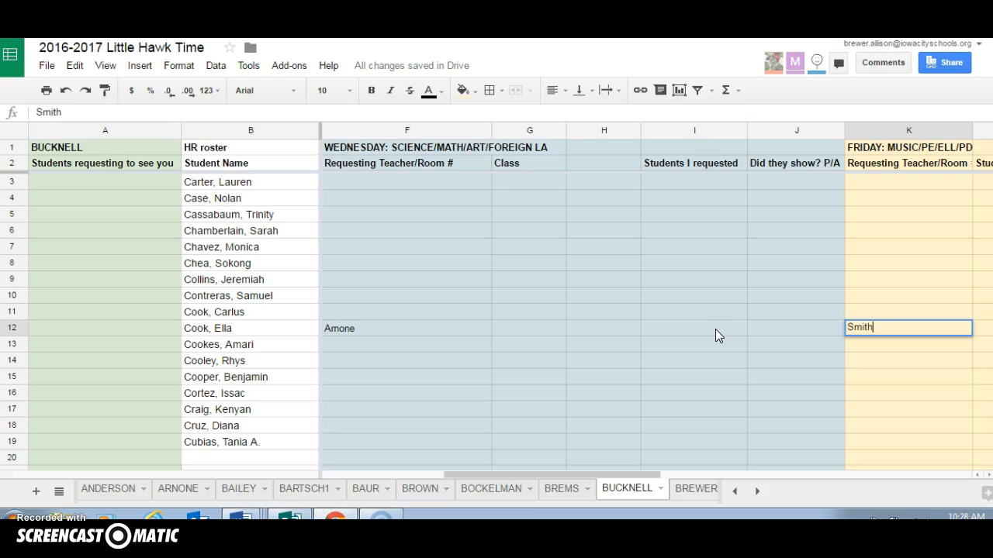
Discard the Friday teacher entry in K12 and clear the Wednesday teacher from F12
key("BackSpace")
key("BackSpace")
key("BackSpace")
key("BackSpace")
key("BackSpace")
left_click(372, 330)
key("Delete")
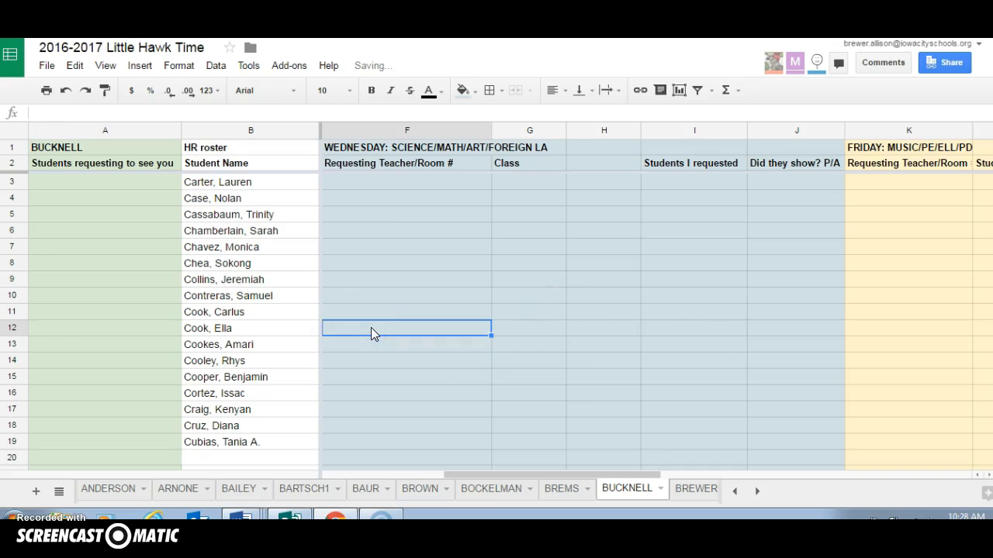
Insert a note on the Tuesday request in C12 saying that the requesting teacher trumped the second teacher
key("Left")
key("Left")
key("Left")
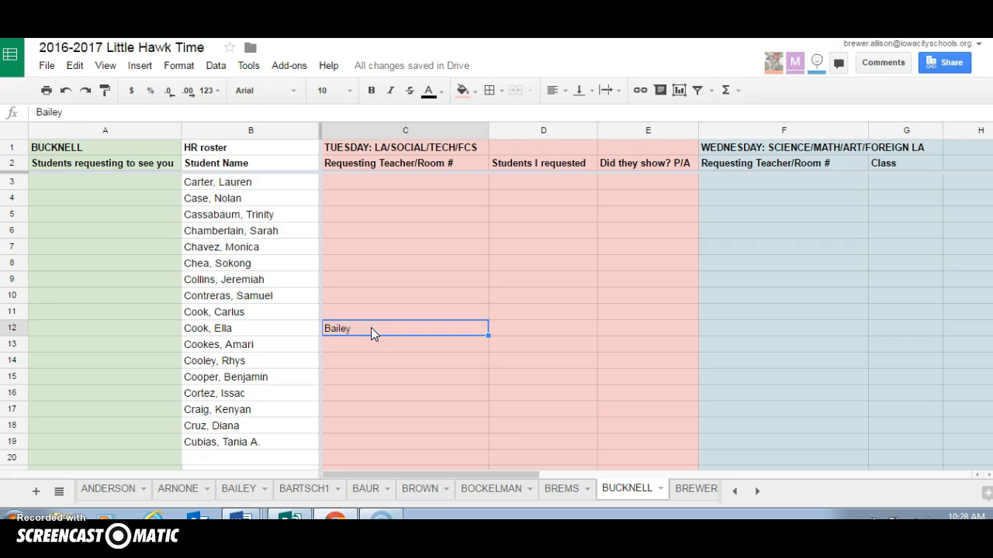
right_click(370, 328)
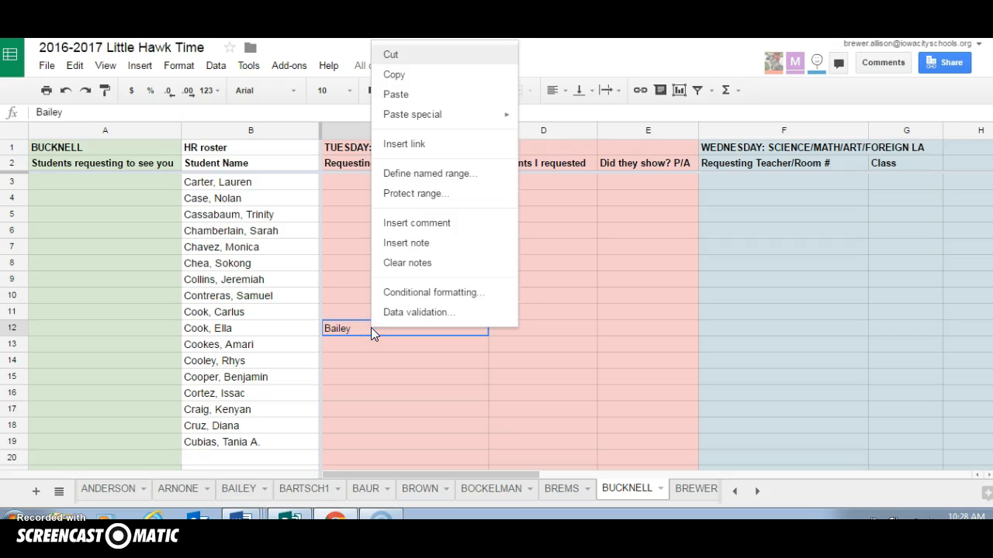
left_click(408, 246)
type("Bailey t")
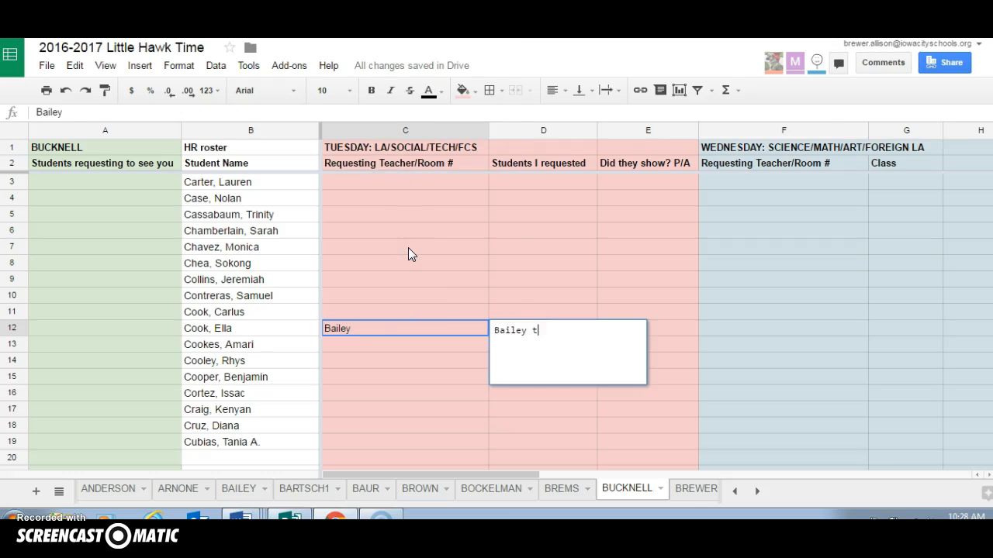
type("rumped Arnone")
Open the second teacher's sheet and enter the same student's name in Tuesday's "Students I requested" cell D3
left_click(178, 488)
left_click(180, 490)
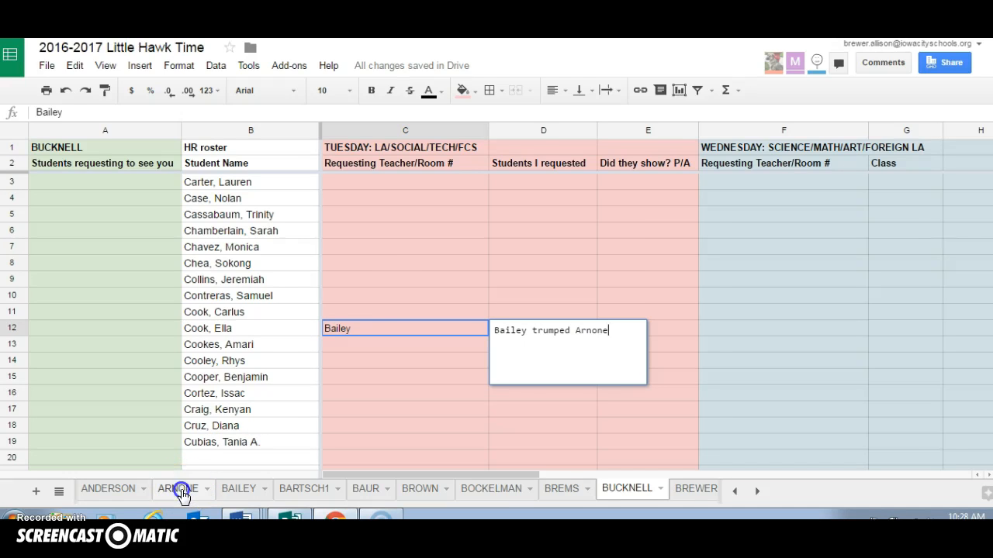
left_click(512, 183)
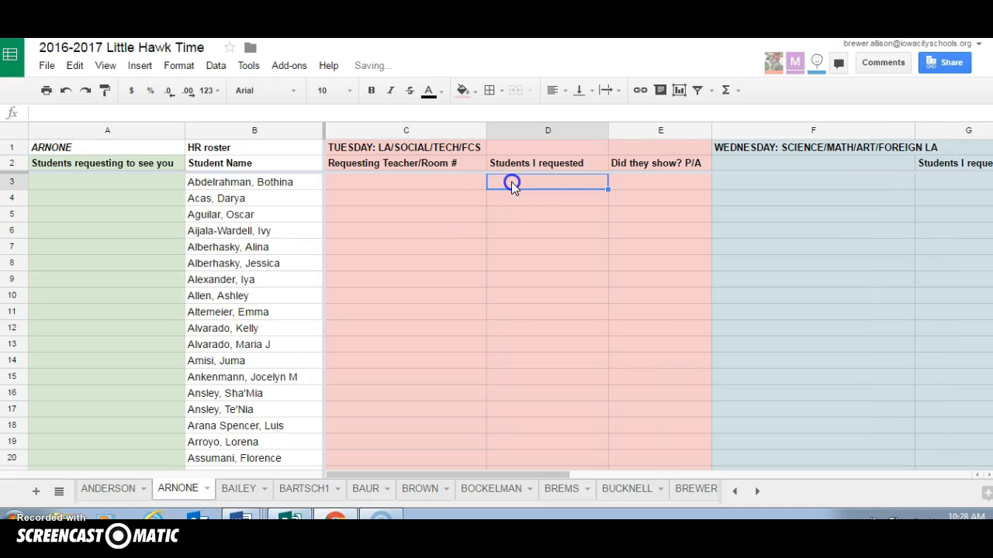
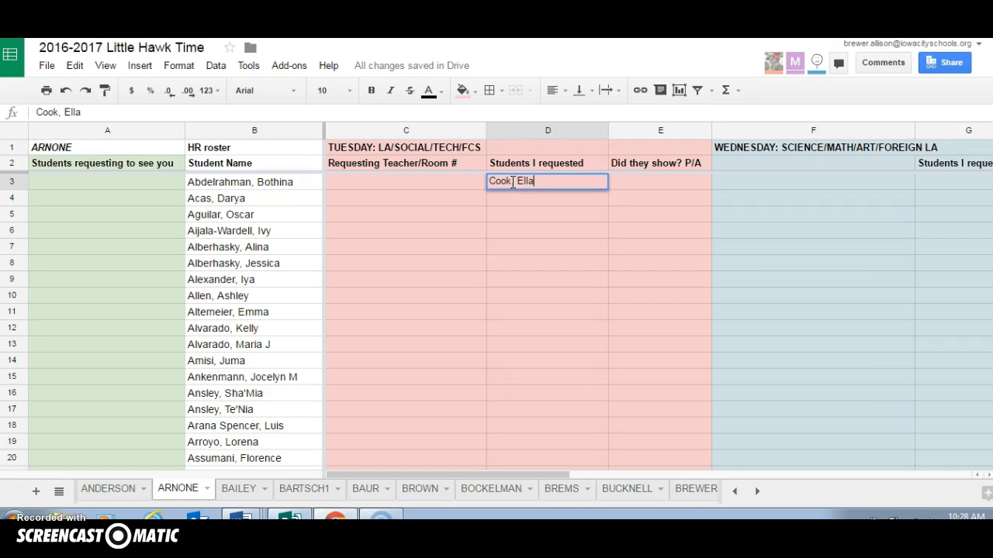
Insert a note on D3 saying that the first teacher "took due to priority day"
left_click(585, 182)
right_click(585, 183)
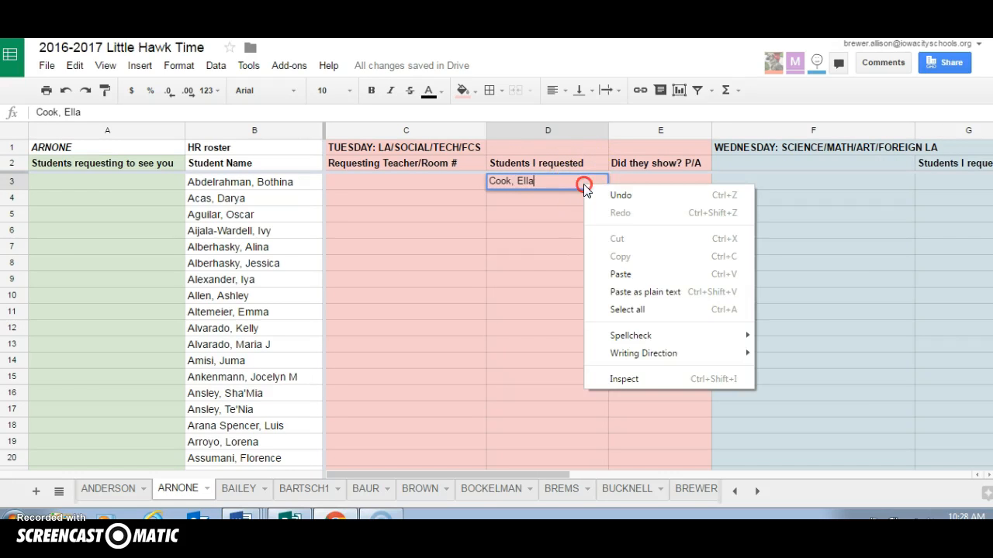
left_click(565, 201)
left_click(584, 182)
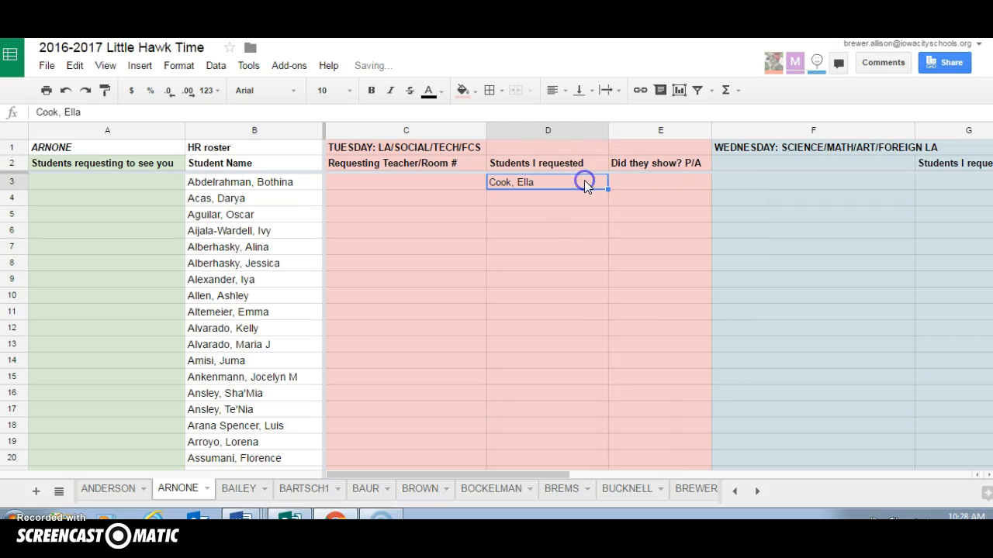
right_click(584, 182)
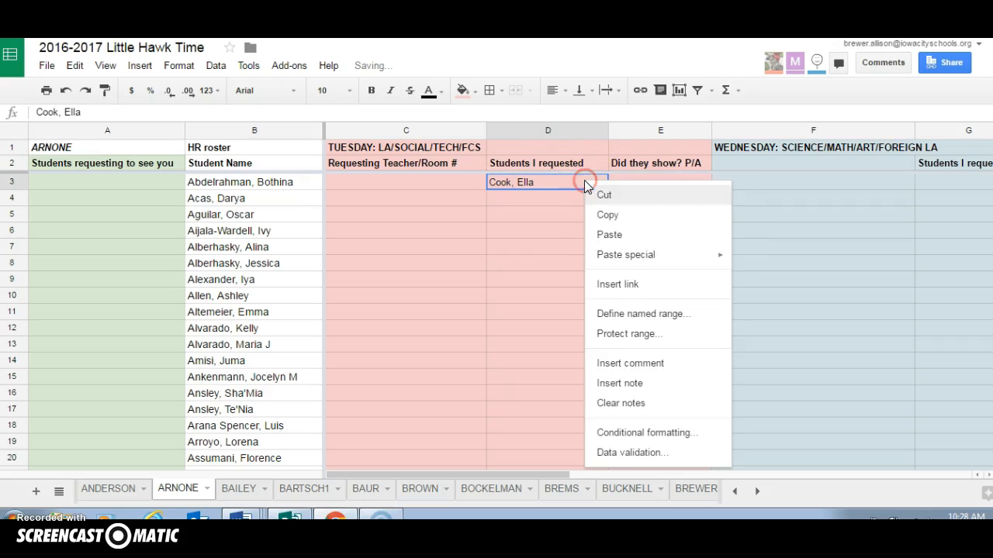
left_click(638, 385)
type("Bailey t")
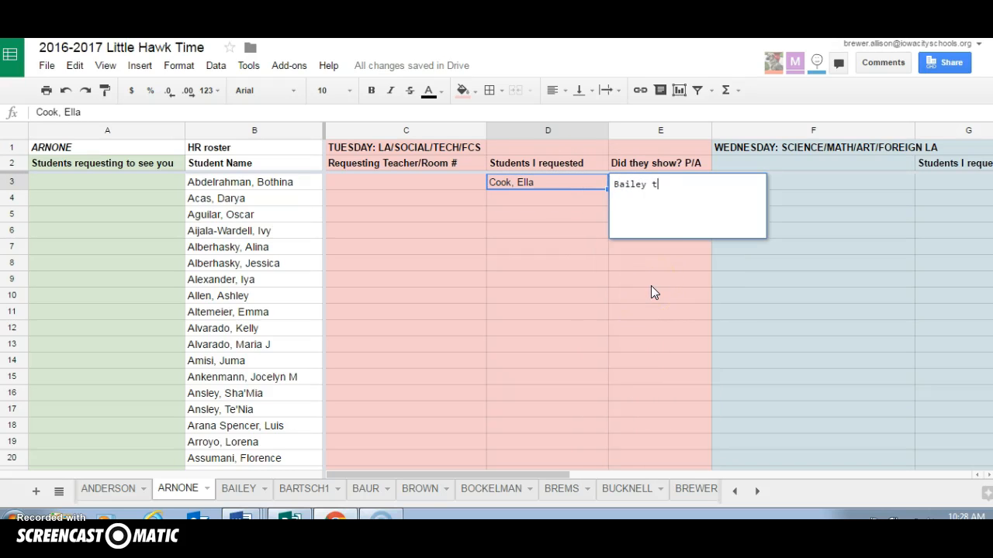
type("ook due to priority day")
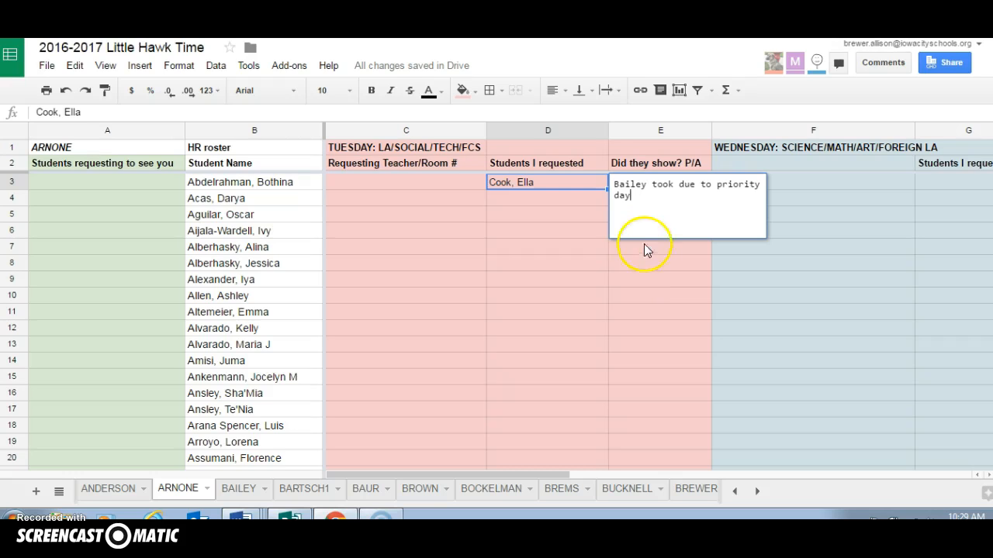
Erase the note text on D3 and clear the student's name from that cell
left_click_drag(636, 195, 613, 187)
key("BackSpace")
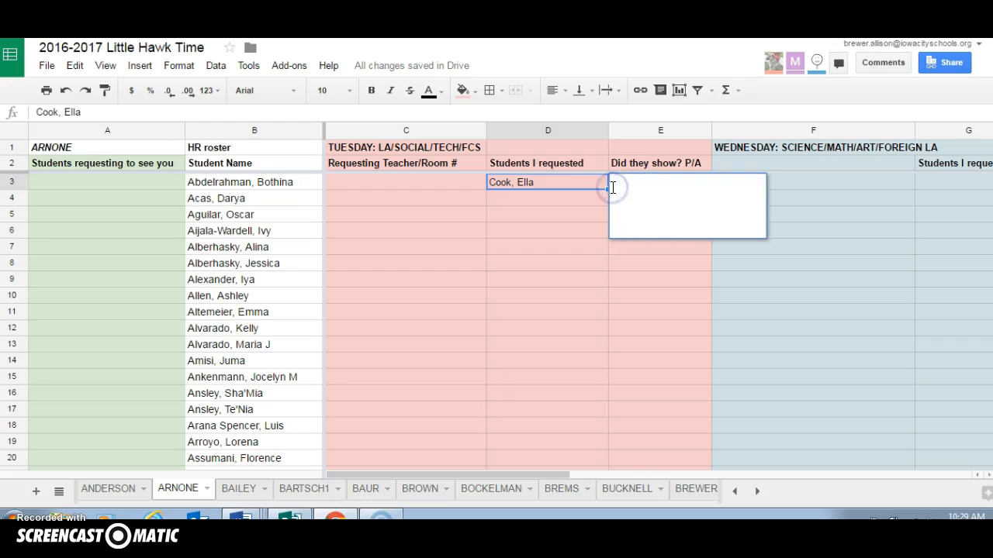
left_click(543, 214)
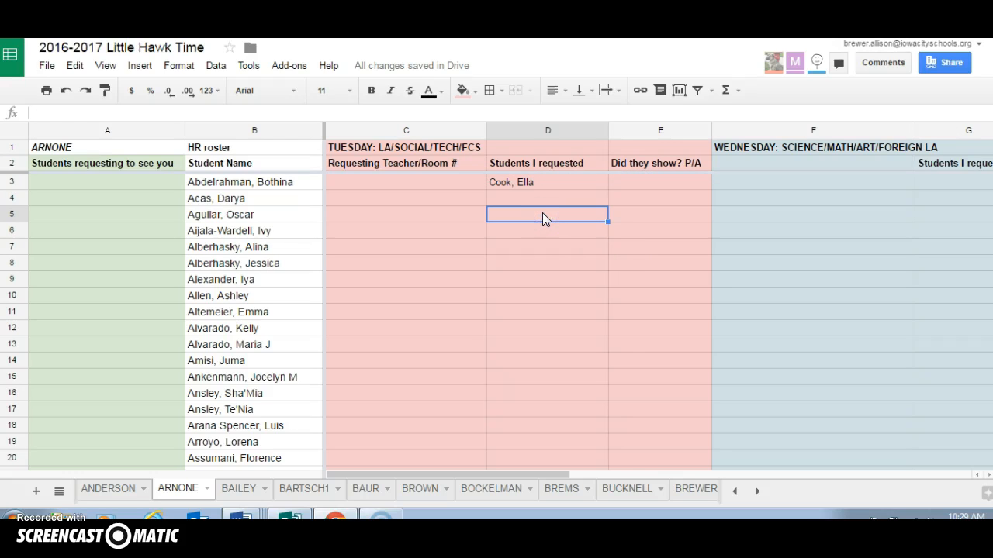
left_click(546, 186)
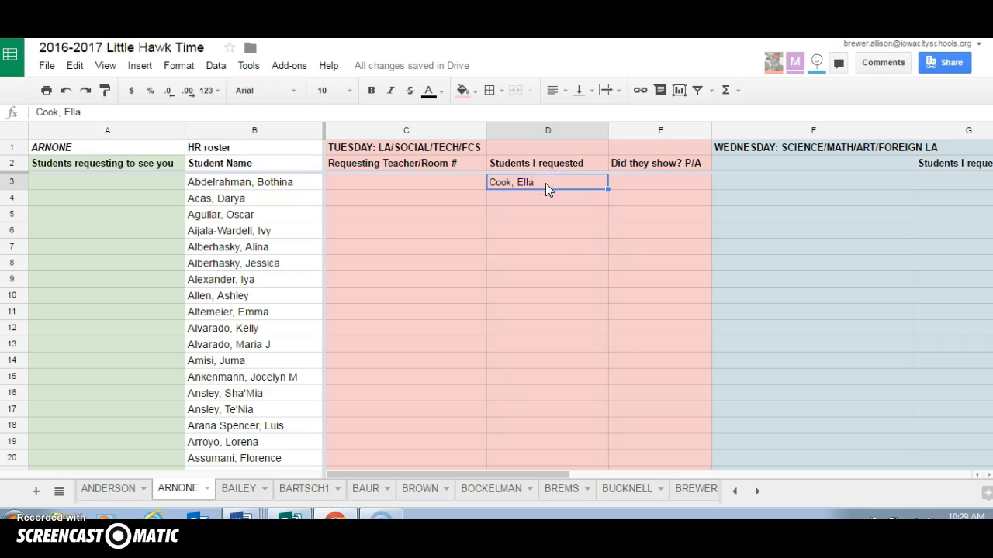
key("Delete")
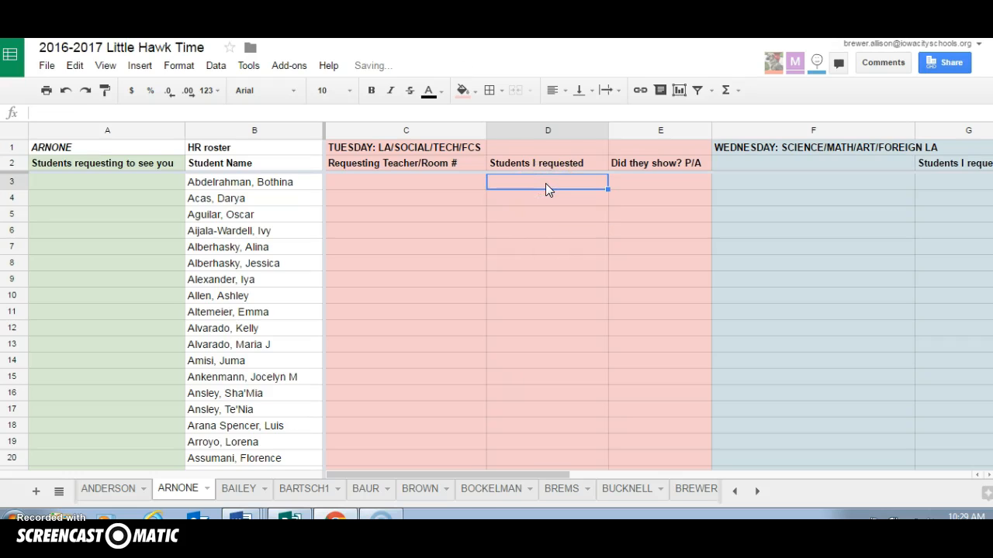
Open the SECRET SOAR STAFF sheet near the end of the workbook
left_click(758, 492)
left_click(758, 492)
left_click(757, 492)
left_click(758, 493)
left_click(758, 493)
left_click(758, 492)
left_click(758, 492)
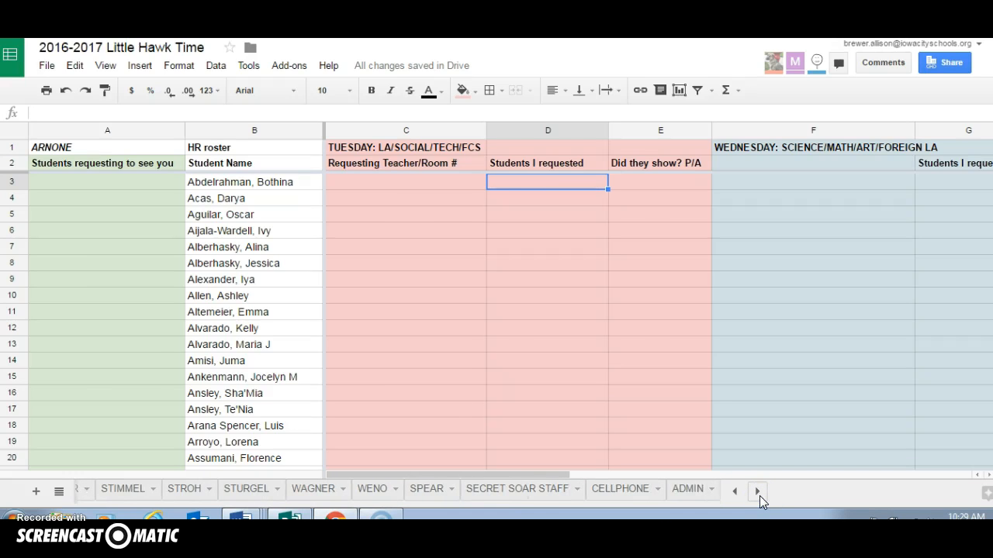
left_click(495, 491)
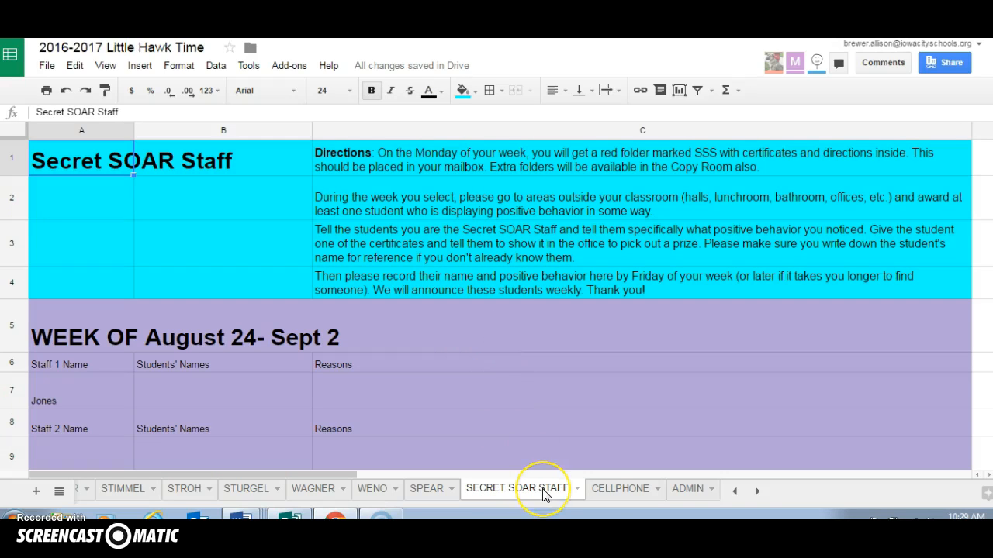
View the CELLPHONE sheet and return to the SECRET SOAR STAFF sheet
left_click(604, 494)
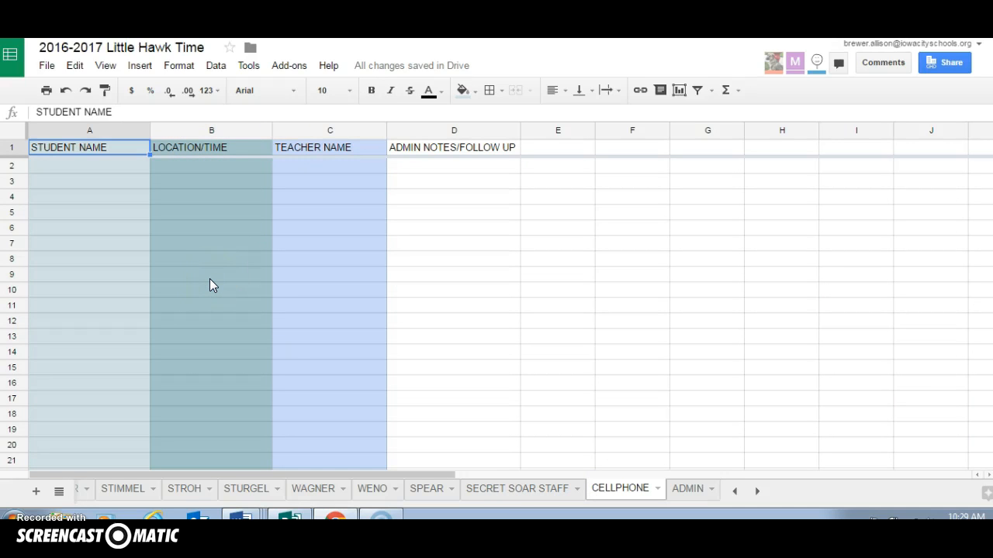
left_click(500, 496)
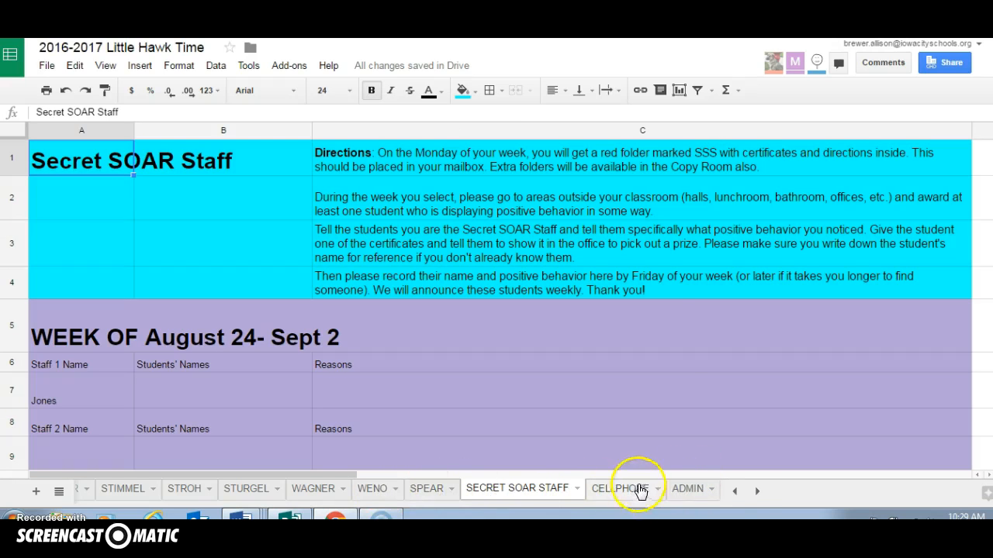
Go back to the homeroom teacher's sheet between MICHAELS and MULLIKIN and select cell C10 in Tuesday's requesting teacher column
left_click(734, 491)
left_click(734, 491)
left_click(734, 491)
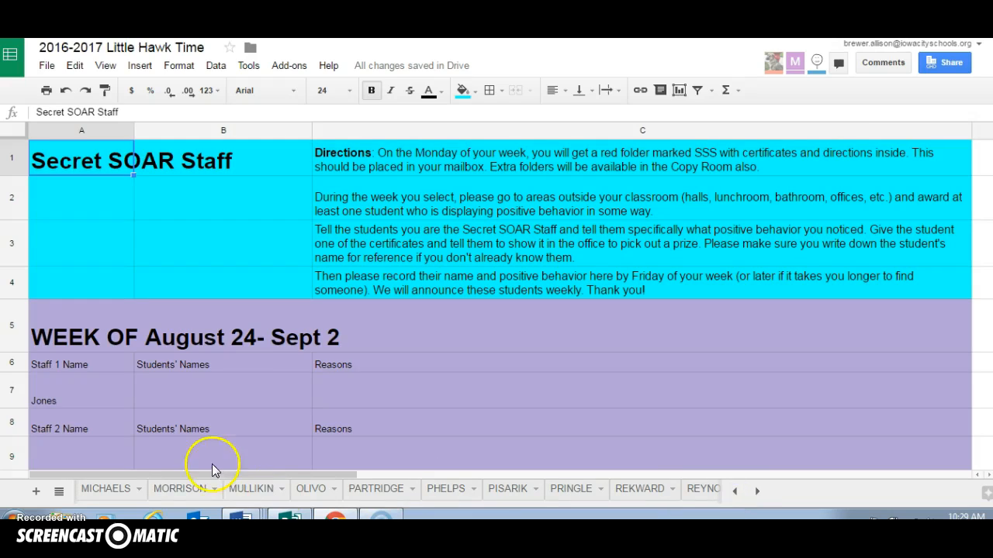
left_click(180, 488)
left_click(441, 295)
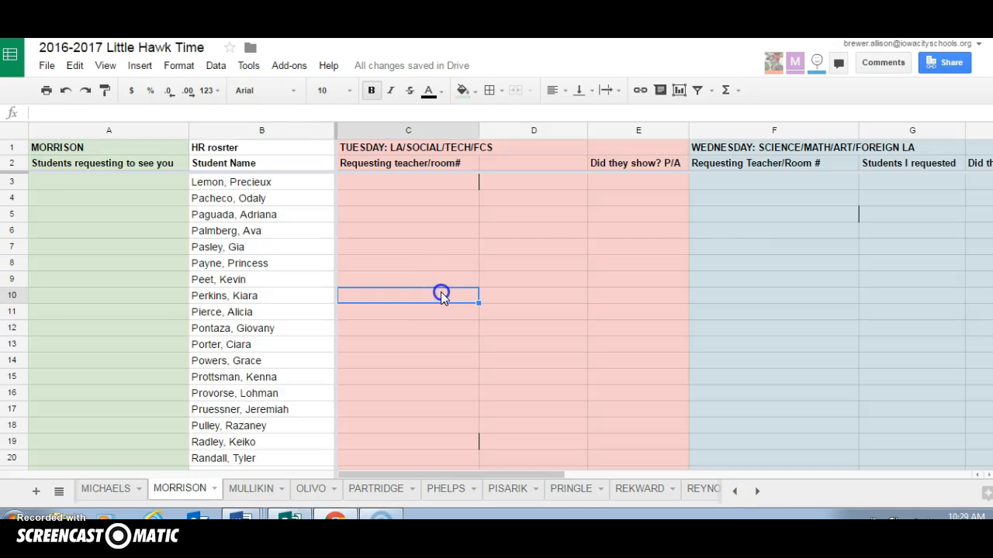
Search all sheets for the student's full name, last name first, using Find and replace
key("ctrl+h")
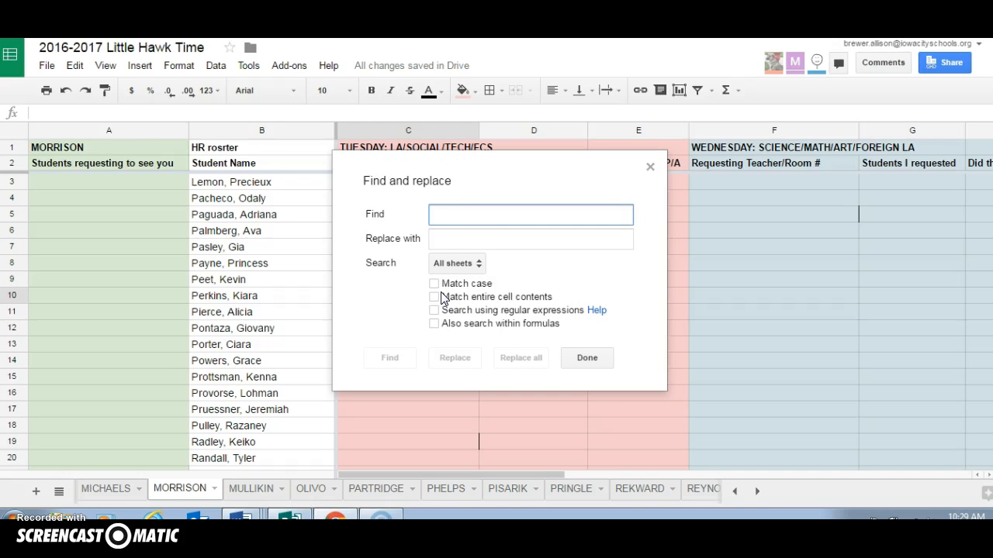
left_click(445, 220)
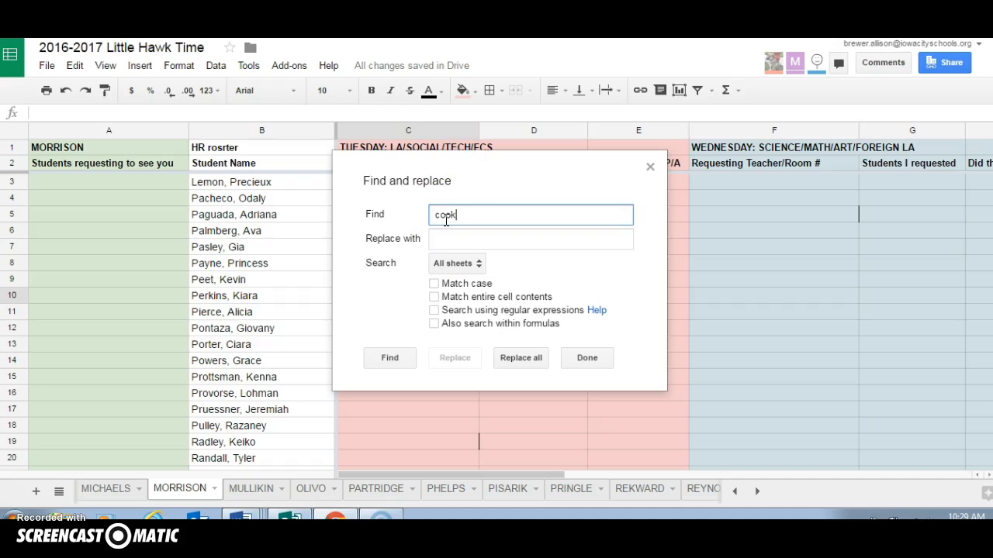
left_click(388, 357)
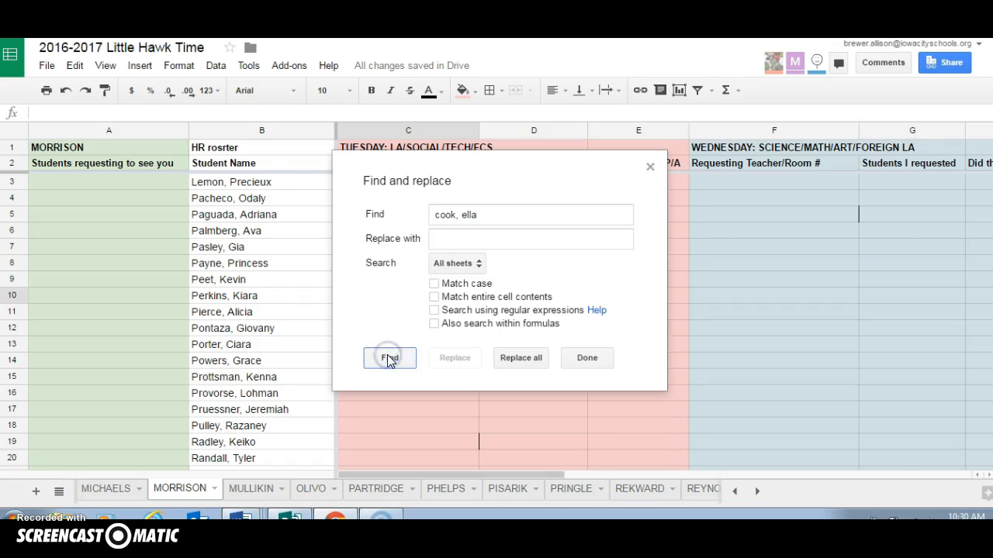
Move the search dialog off the student columns and step through the student's matches, viewing the note beside the homeroom roster entry
left_click_drag(502, 191, 747, 233)
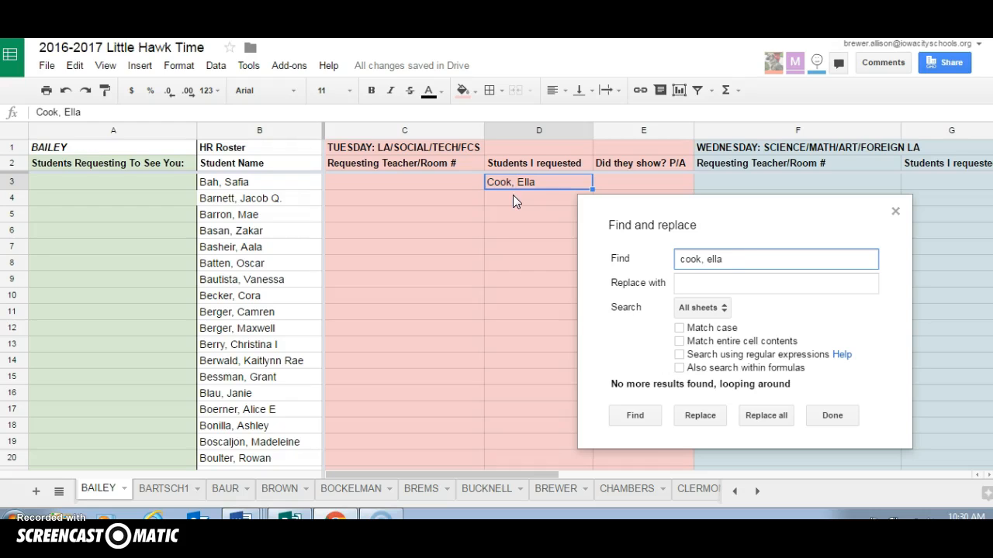
left_click(637, 415)
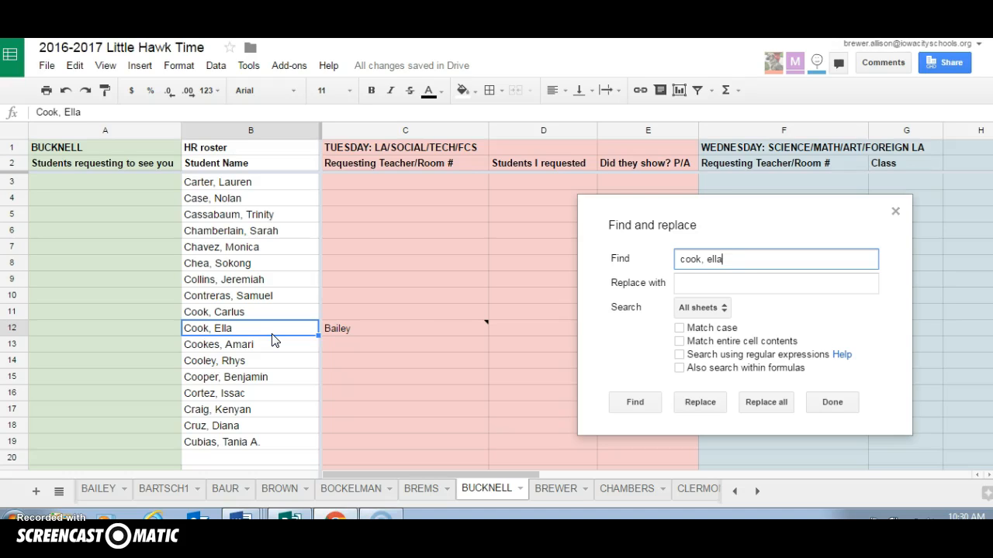
mouse_move(372, 329)
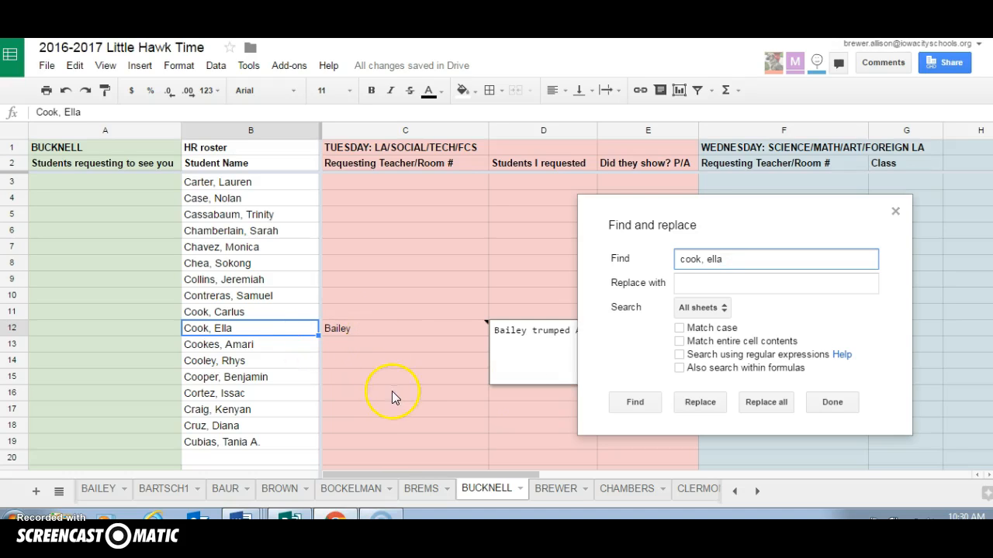
left_click(635, 403)
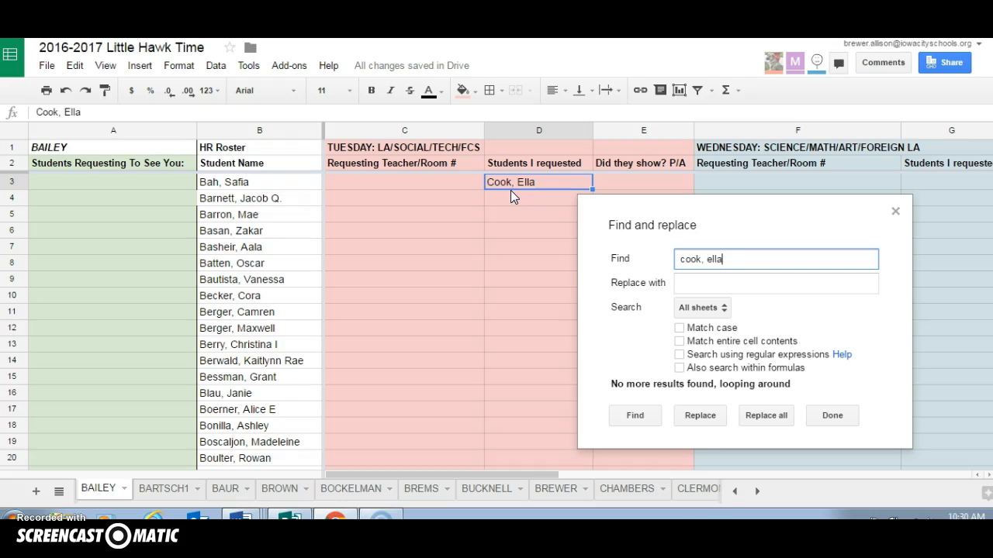
left_click(632, 417)
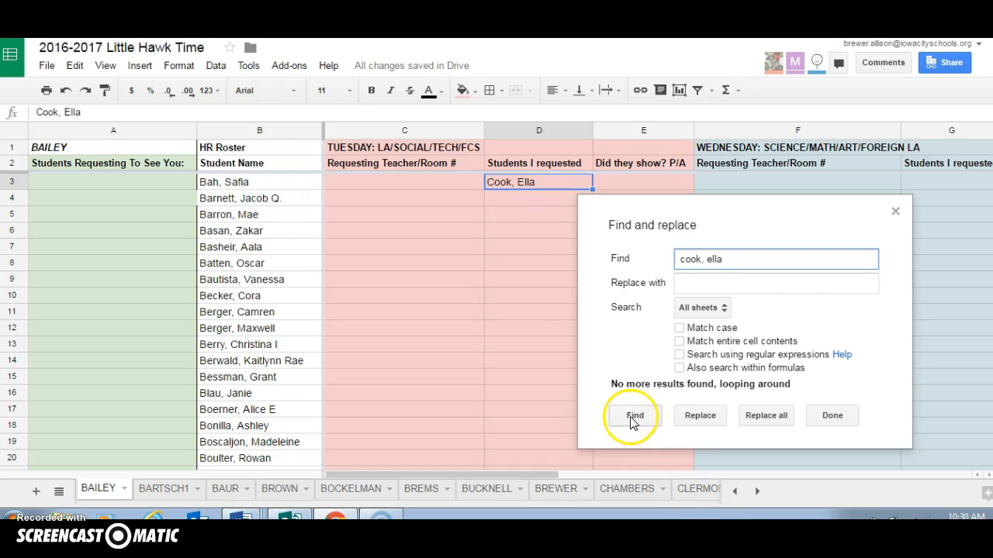
left_click(738, 263)
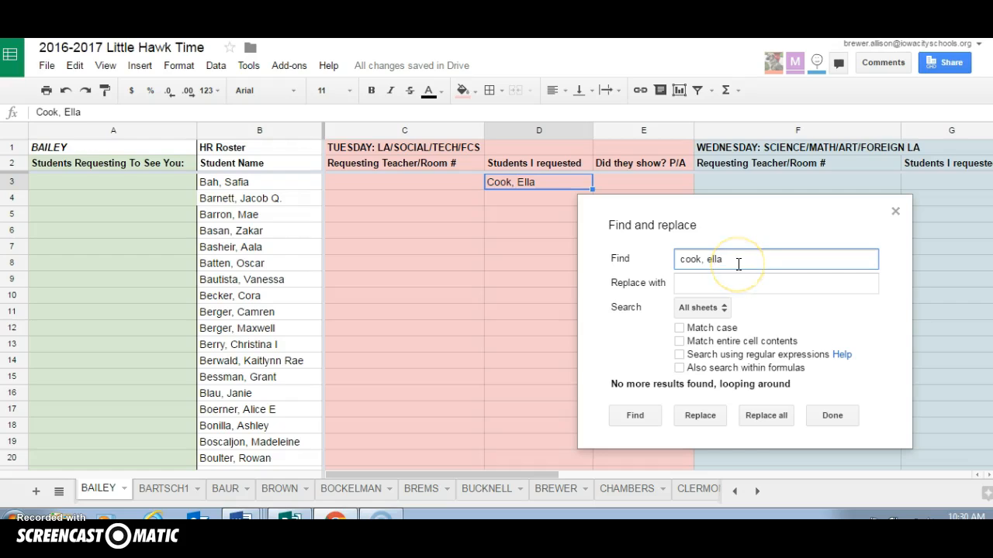